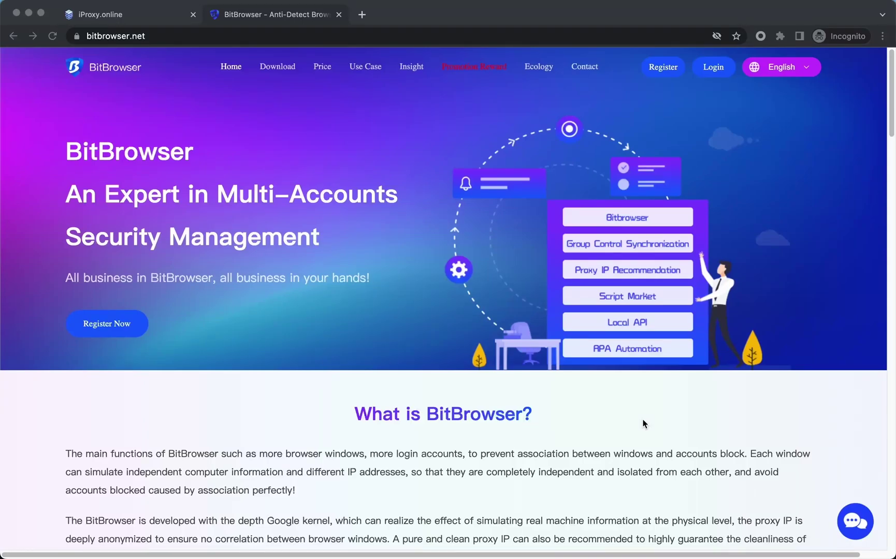
- View the bitbrowser.net price plans, then go to its download page
click(322, 66)
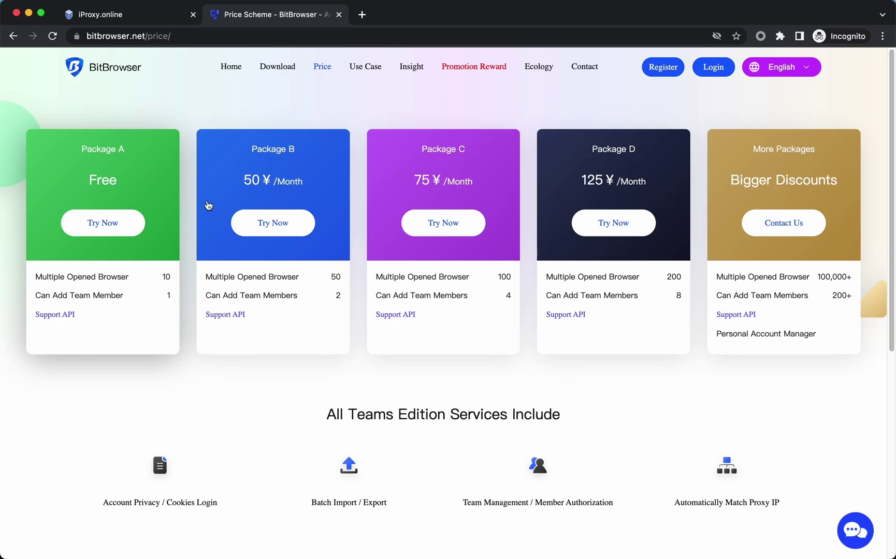
click(285, 69)
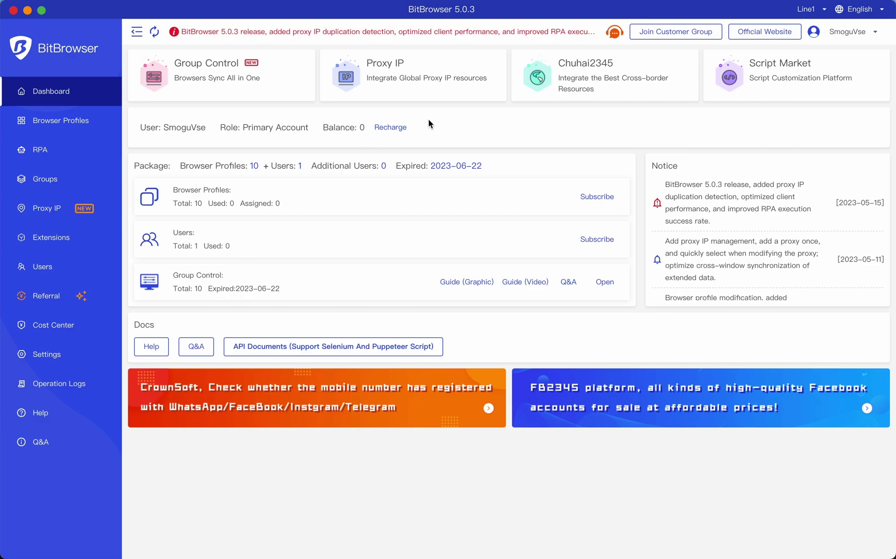
- Show the Browser Profiles list, which is empty with 0 of 10 profiles used
click(54, 124)
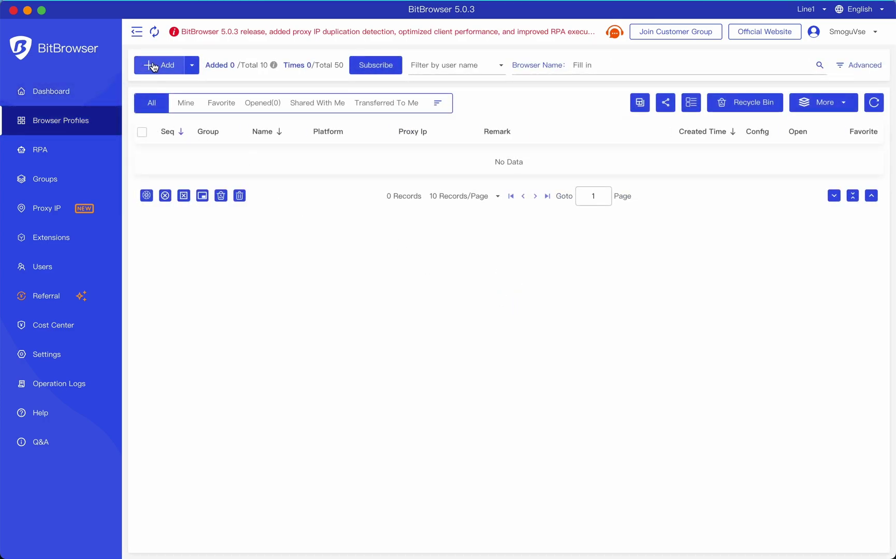
- Add a profile named Facebook in group Facebook_profiles with platform facebook.com
click(158, 64)
text(Facebo)
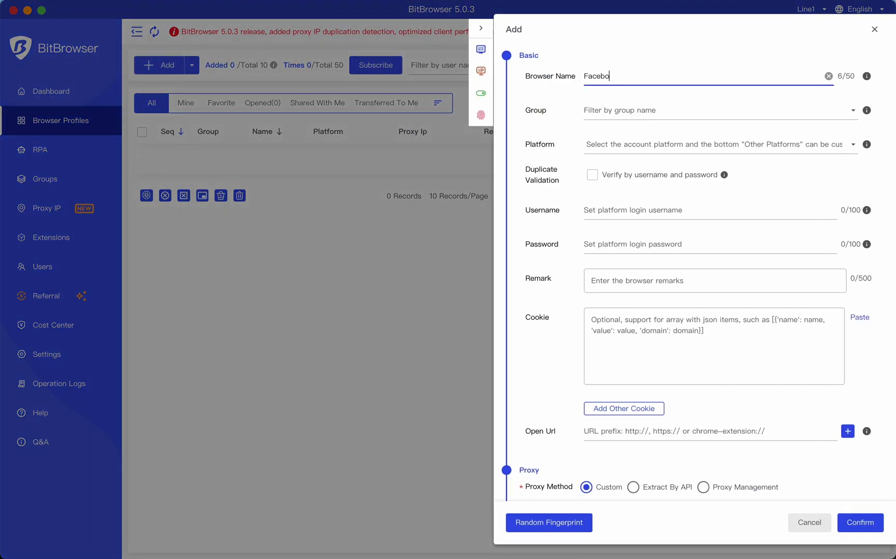
text(ok)
click(604, 105)
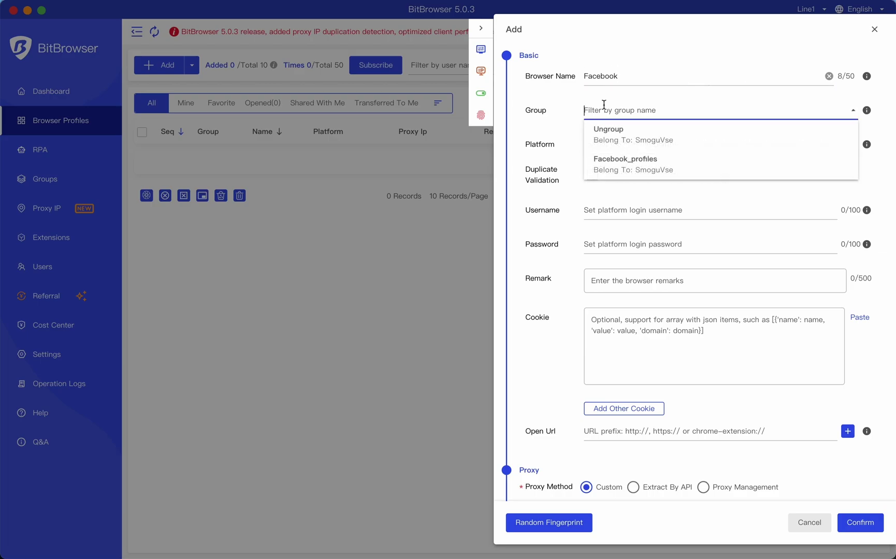
click(628, 167)
click(634, 144)
click(676, 165)
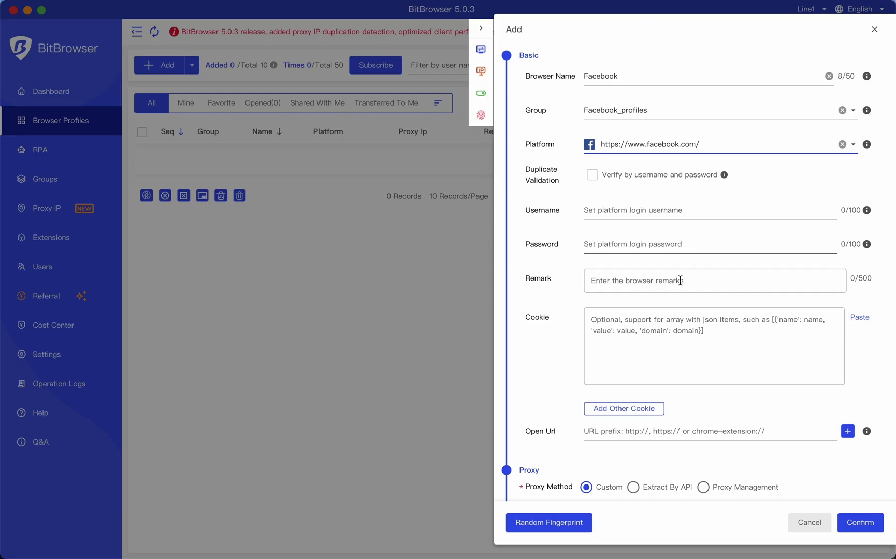
- Paste the saved cookie data into the profile's Cookie box
click(645, 331)
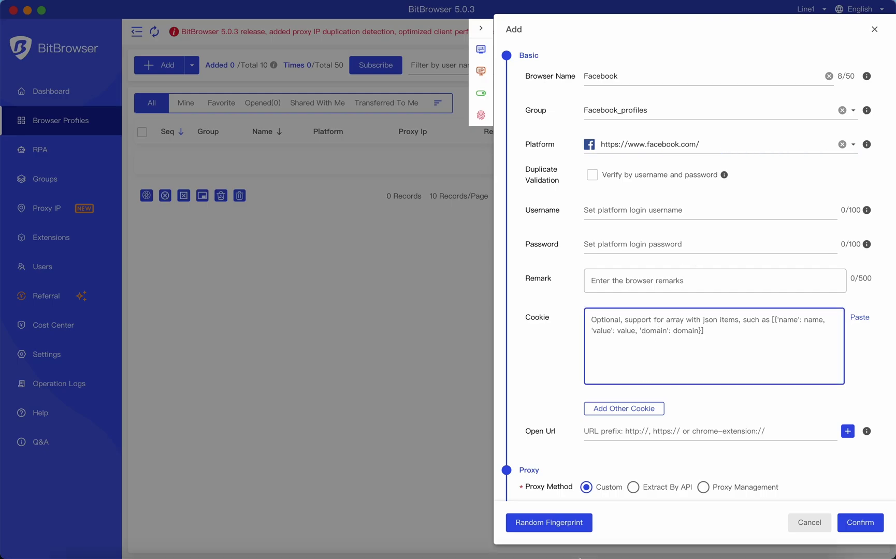
click(427, 538)
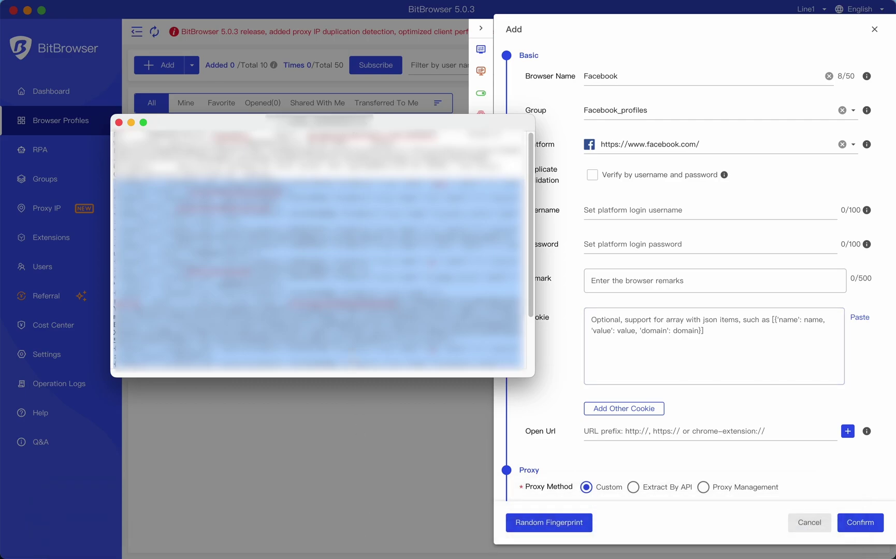
click(659, 361)
key(super+v)
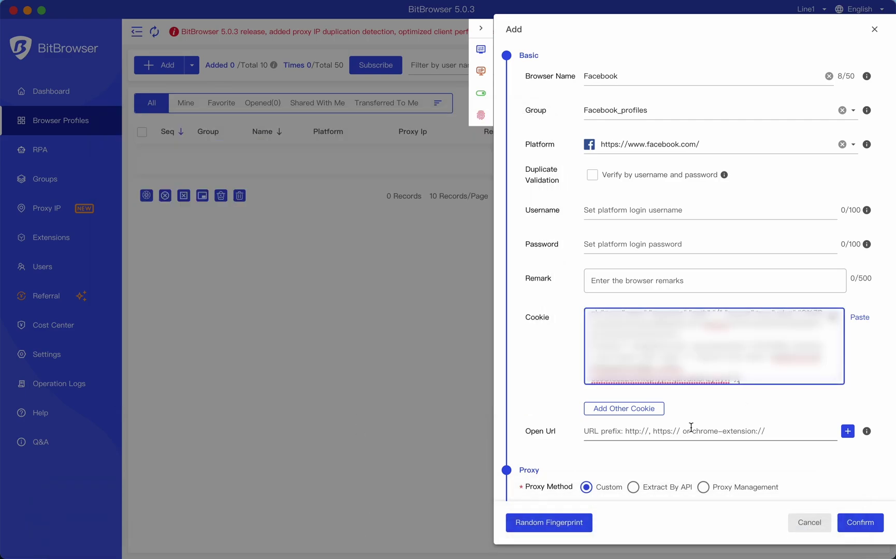
- Set a Socks5 proxy by pasting iproxy.online's string: host x161.fxdx.in, port 15050, user iproxy
scroll(691, 427, down, 5)
scroll(689, 429, down, 4)
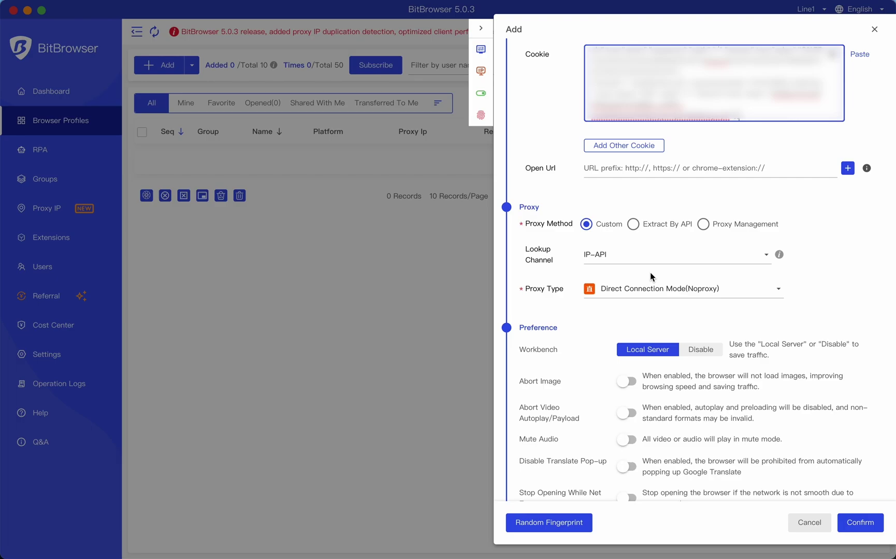
click(676, 292)
click(643, 99)
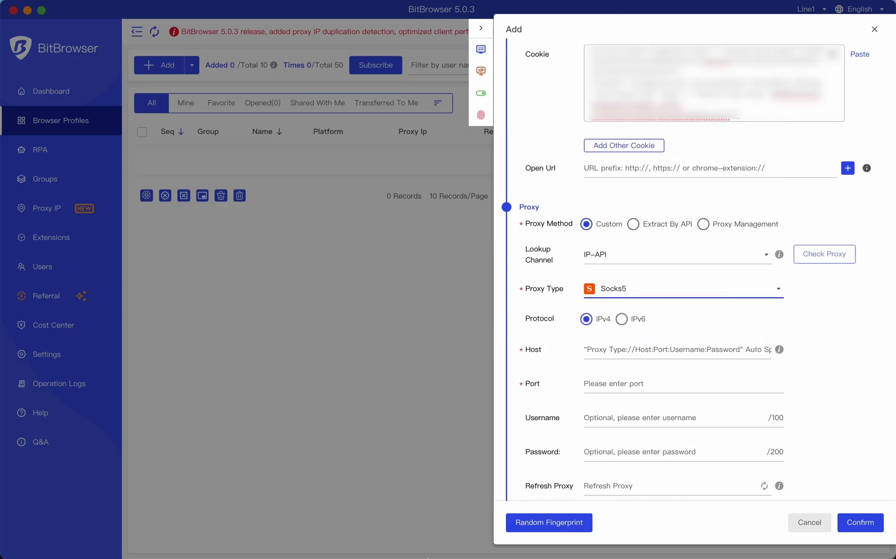
click(313, 535)
click(295, 358)
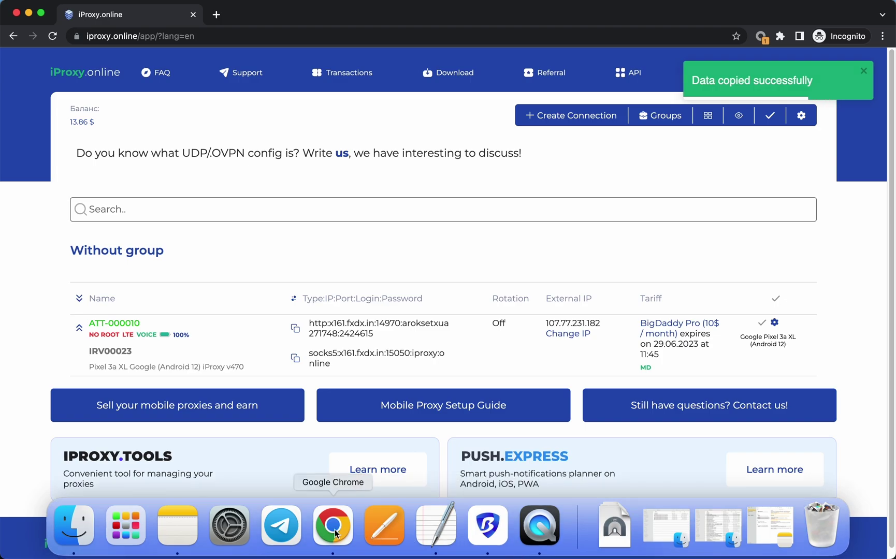
click(488, 526)
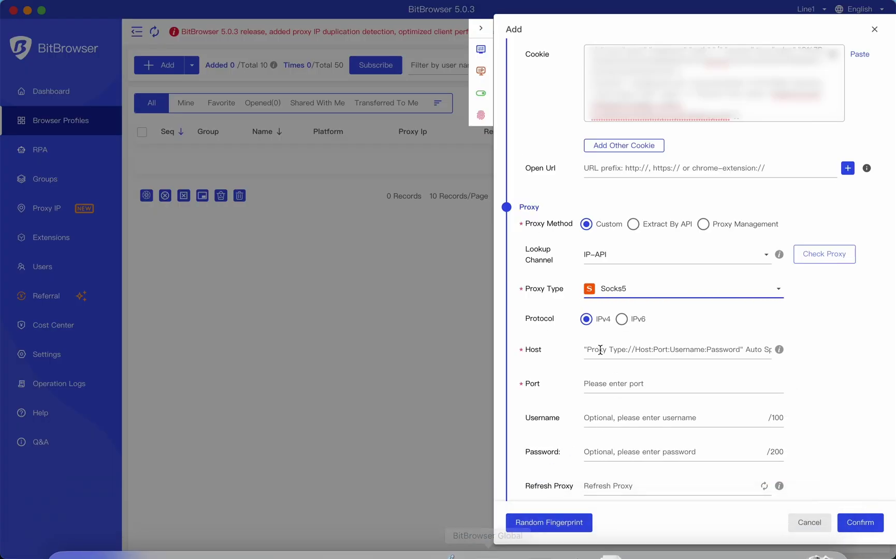
click(614, 352)
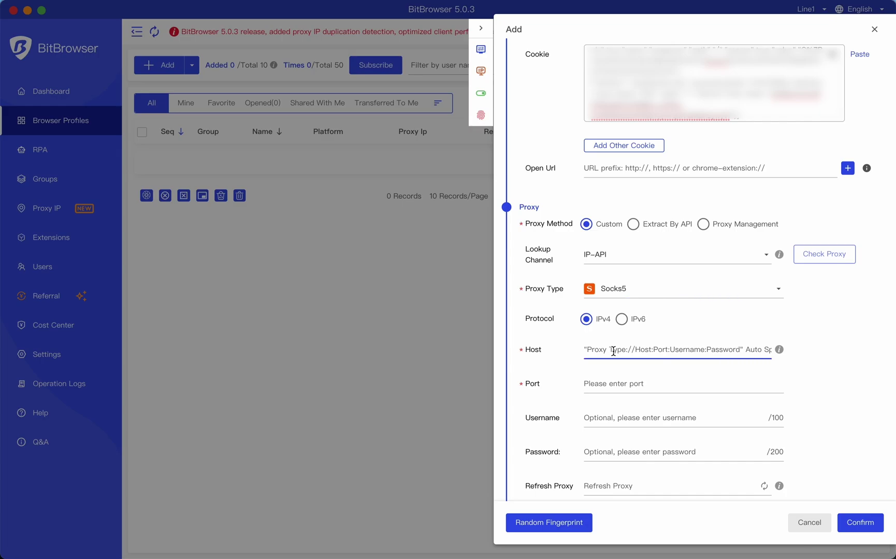
key(super+v)
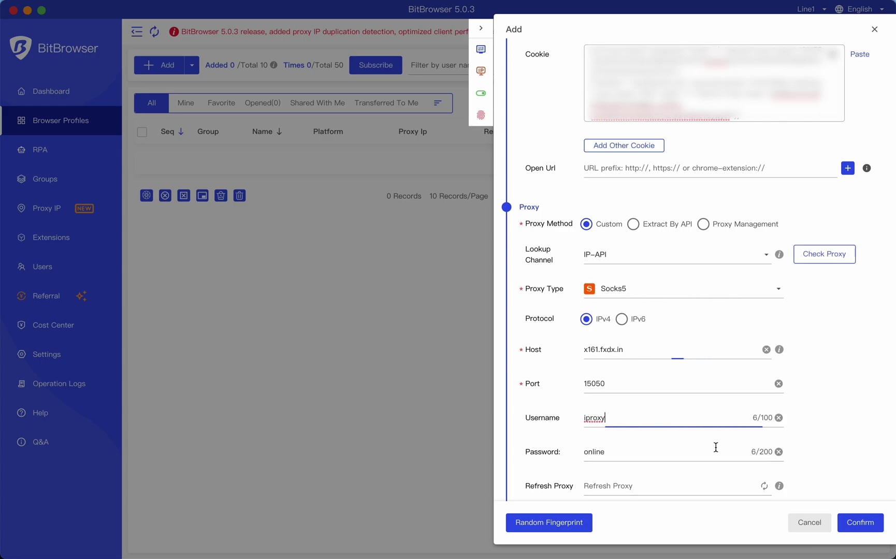
- Copy the IP-change URL for connection ATT-000010 from iproxy.online
scroll(694, 414, down, 3)
click(676, 378)
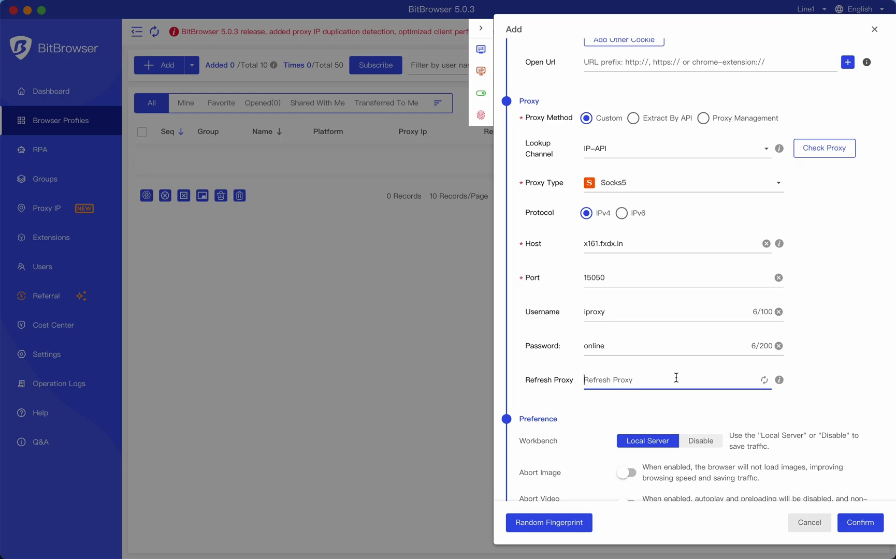
mouse_move(448, 557)
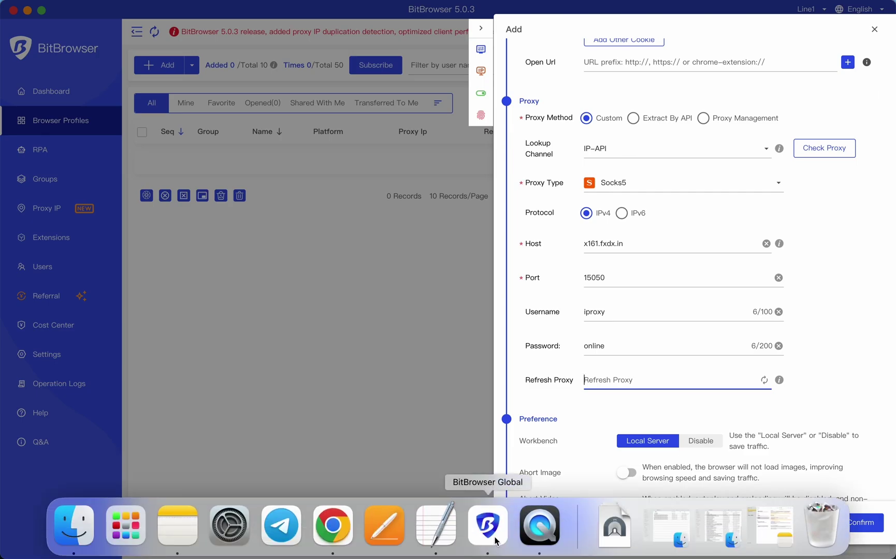
click(340, 525)
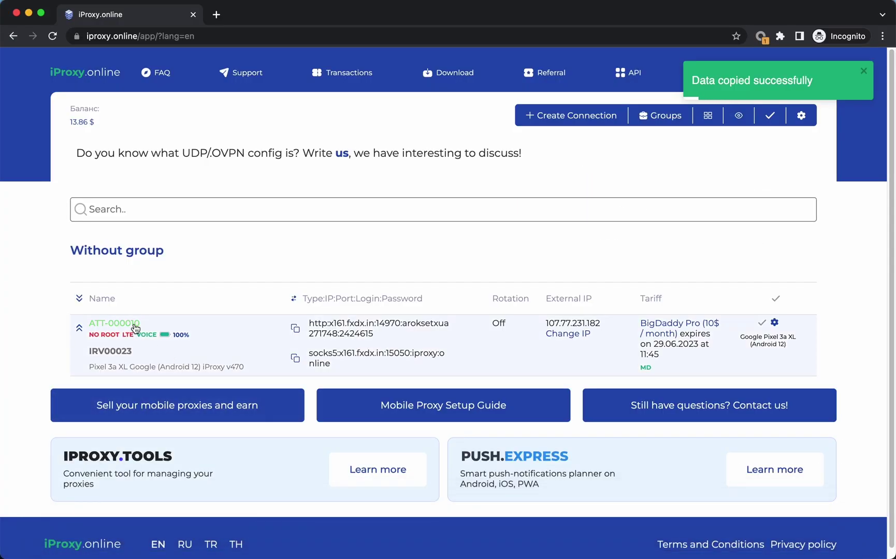
click(130, 326)
click(204, 234)
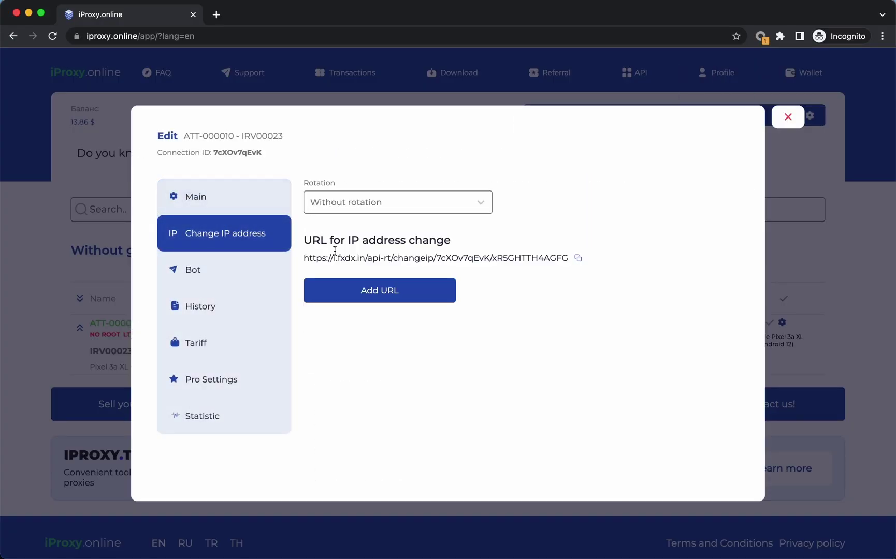
click(579, 258)
mouse_move(529, 556)
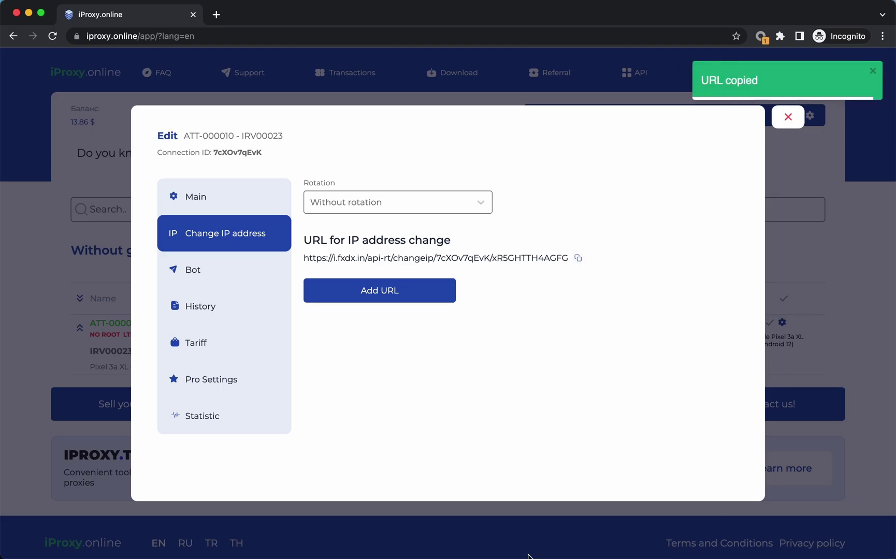
- Use the IP-change link as Refresh Proxy and check the proxy via IP-API, getting 107.77.231.182
click(488, 547)
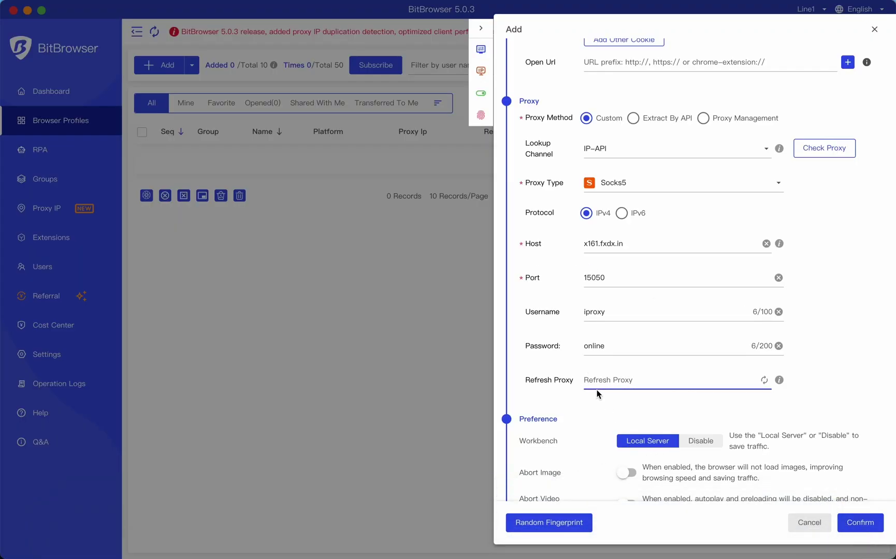
key(super+v)
scroll(710, 386, up, 3)
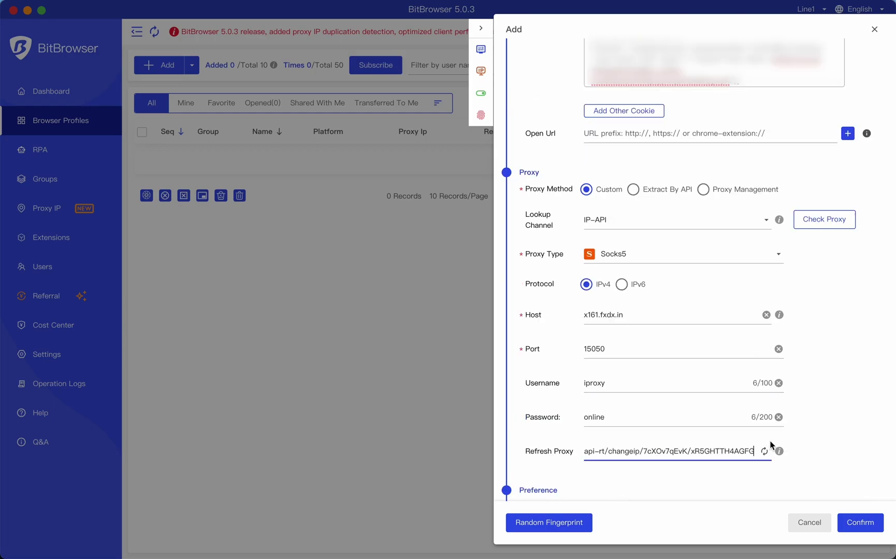
click(819, 224)
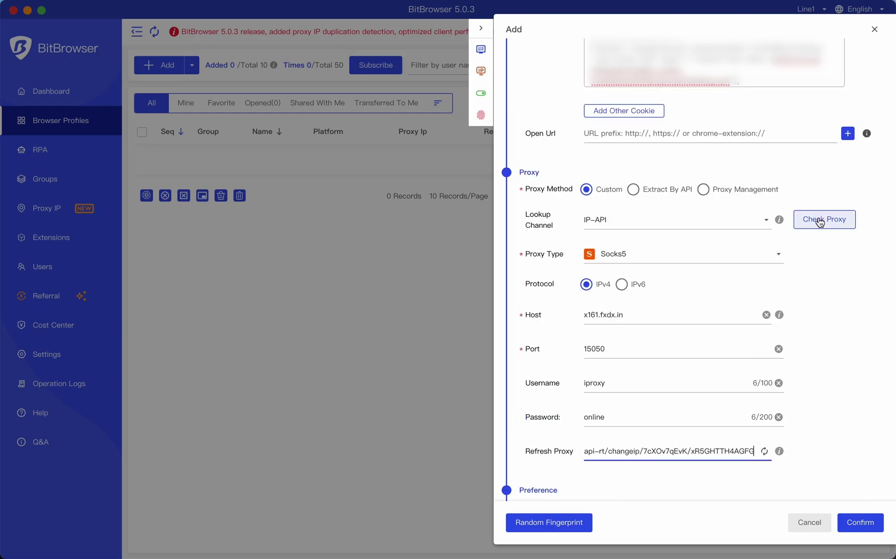
click(819, 222)
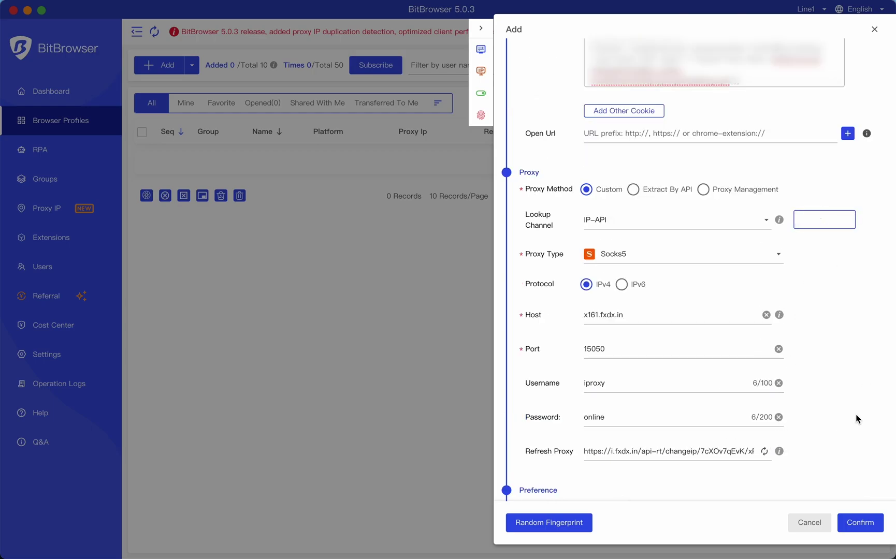
click(759, 226)
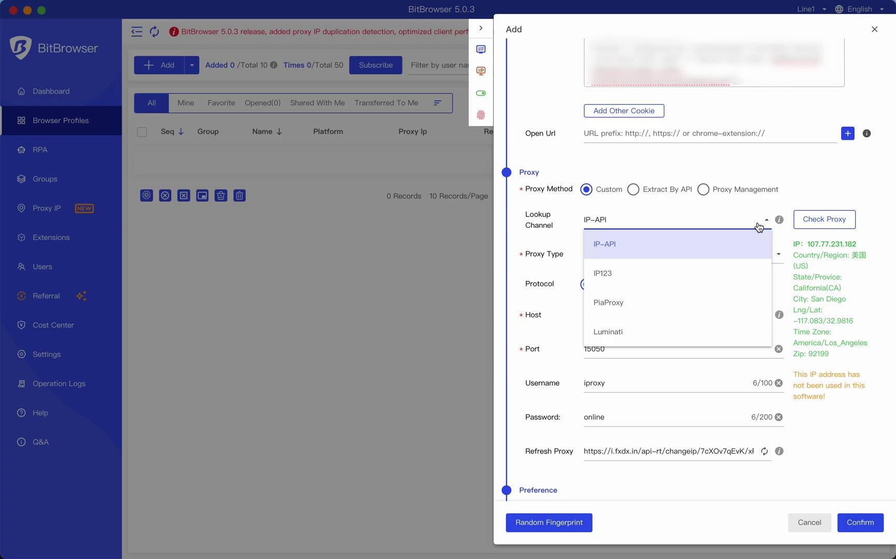
click(758, 227)
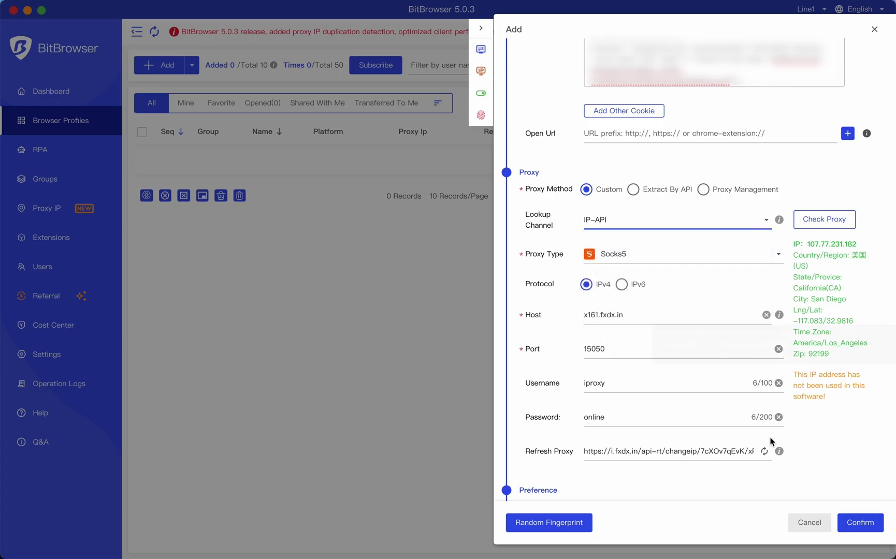
scroll(753, 451, down, 3)
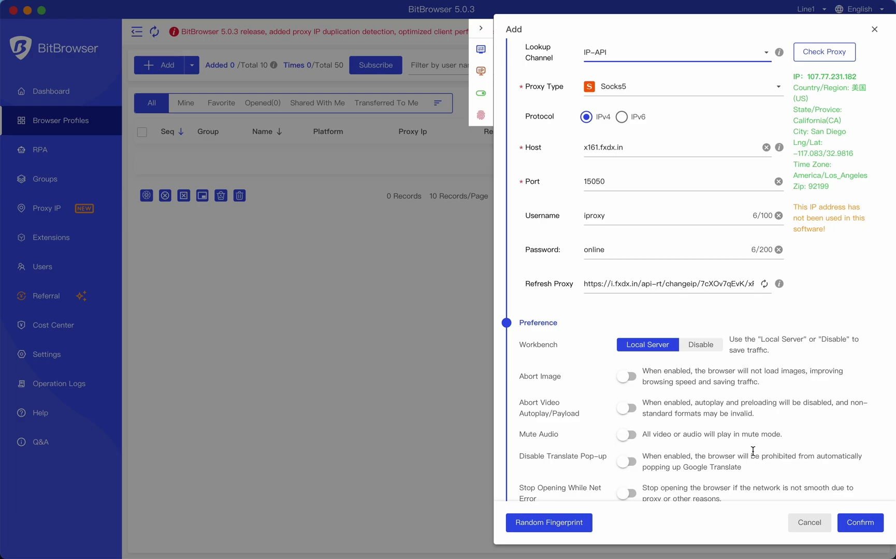
- Mute the profile's audio and set the fingerprint operating system to macOS
scroll(745, 448, down, 2)
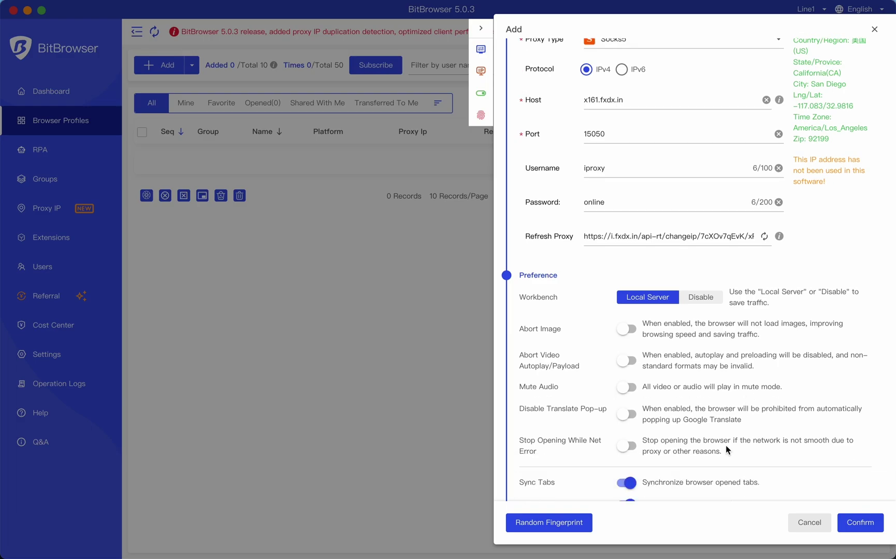
click(631, 389)
scroll(739, 403, down, 5)
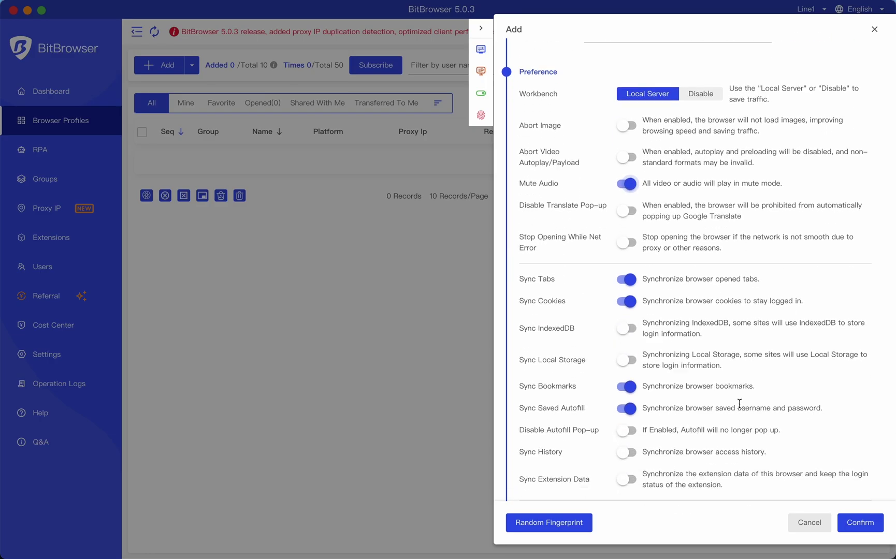
scroll(740, 403, down, 3)
scroll(739, 403, down, 4)
scroll(740, 403, down, 5)
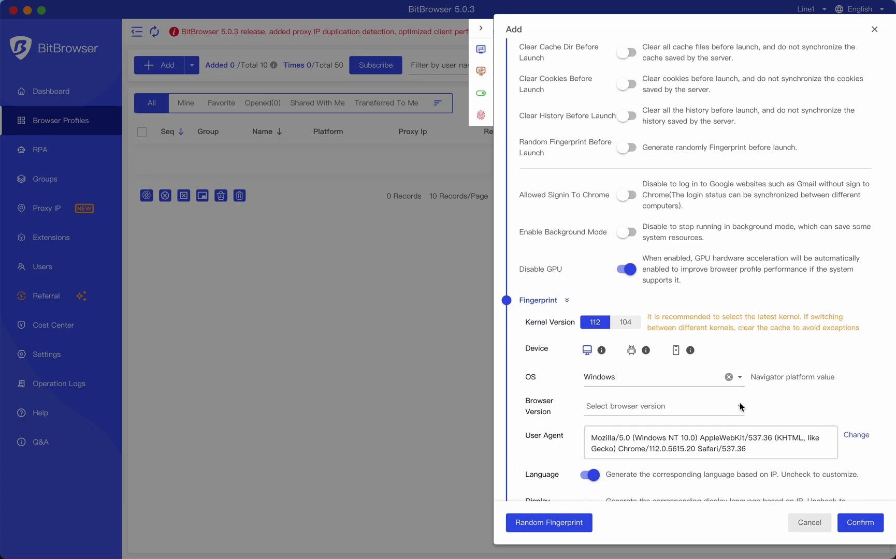
click(647, 383)
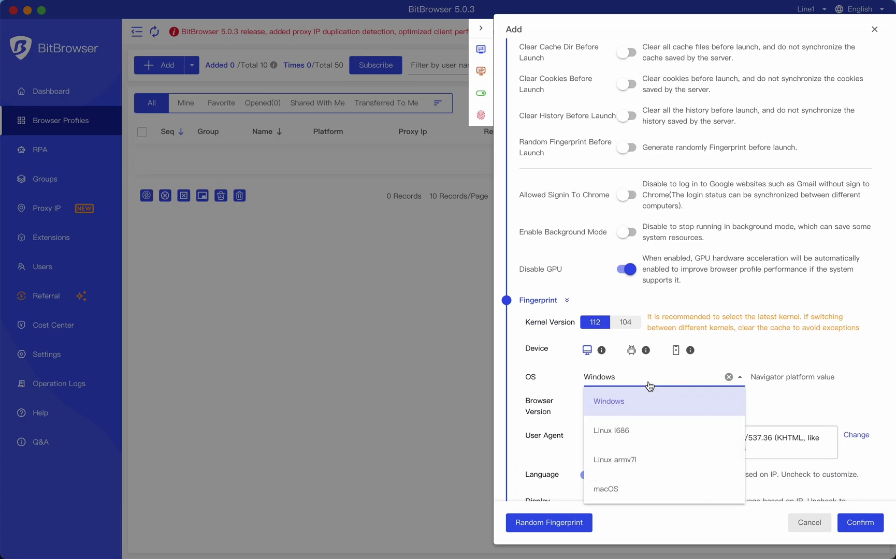
click(641, 490)
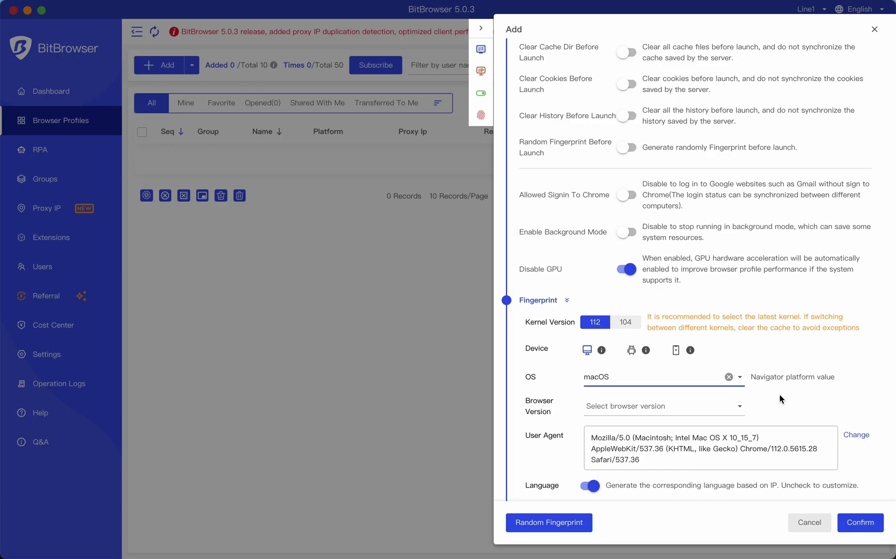
- Apply a random fingerprint to regenerate device name and MAC address
scroll(780, 395, down, 2)
scroll(780, 395, down, 3)
scroll(780, 395, down, 2)
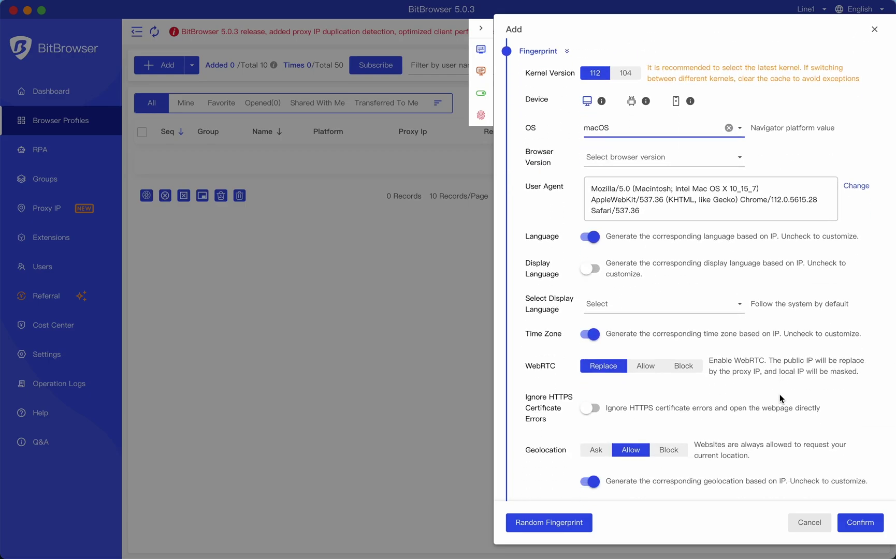
scroll(780, 395, down, 3)
scroll(780, 394, down, 3)
scroll(780, 395, down, 5)
scroll(780, 394, down, 5)
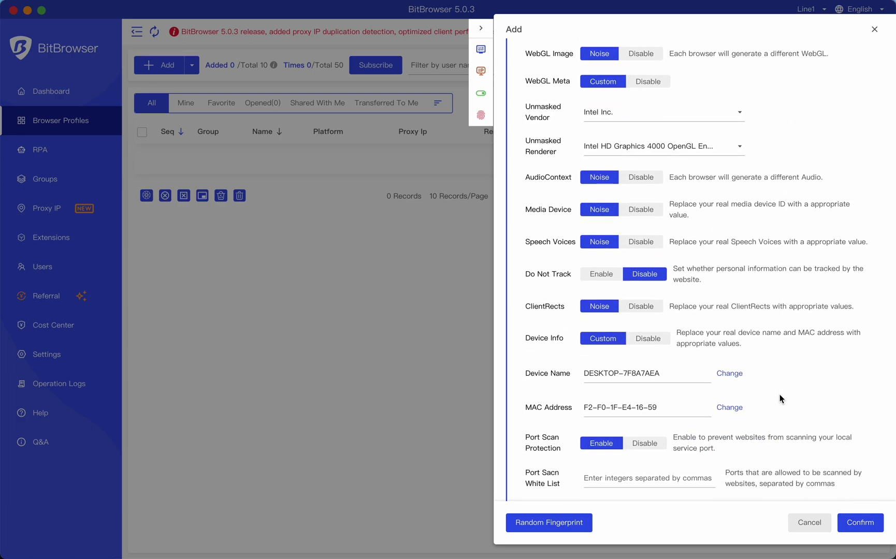
scroll(780, 394, down, 4)
click(520, 526)
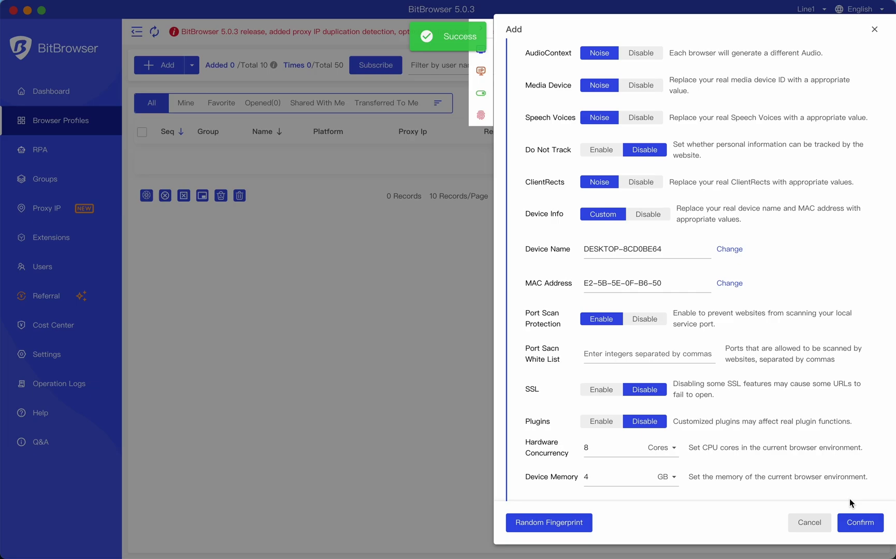
- Save the Facebook profile, launch its browser, and check the fingerprint on iphey.com
click(858, 525)
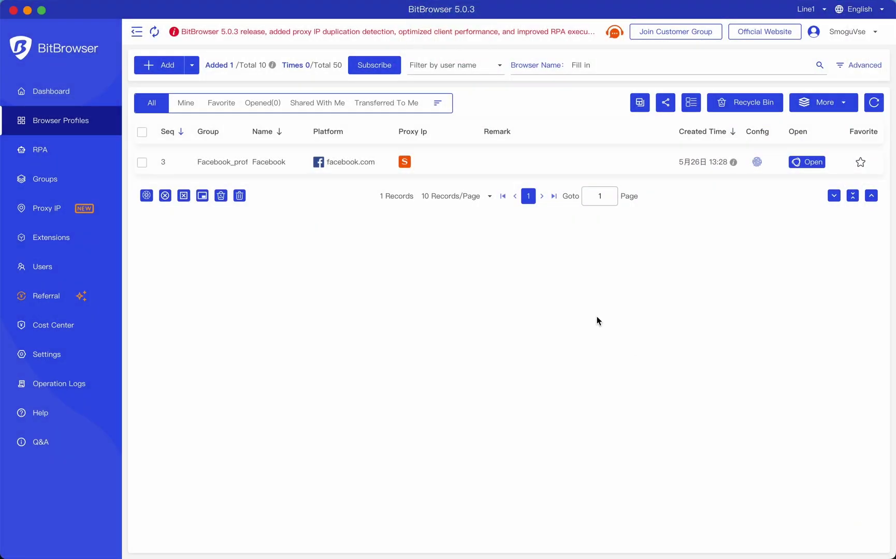
click(797, 161)
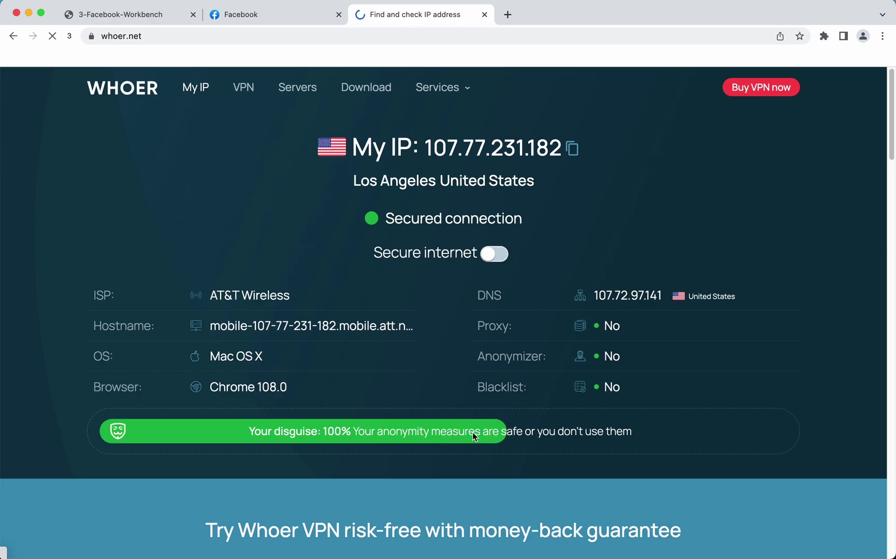
click(508, 14)
text(ip)
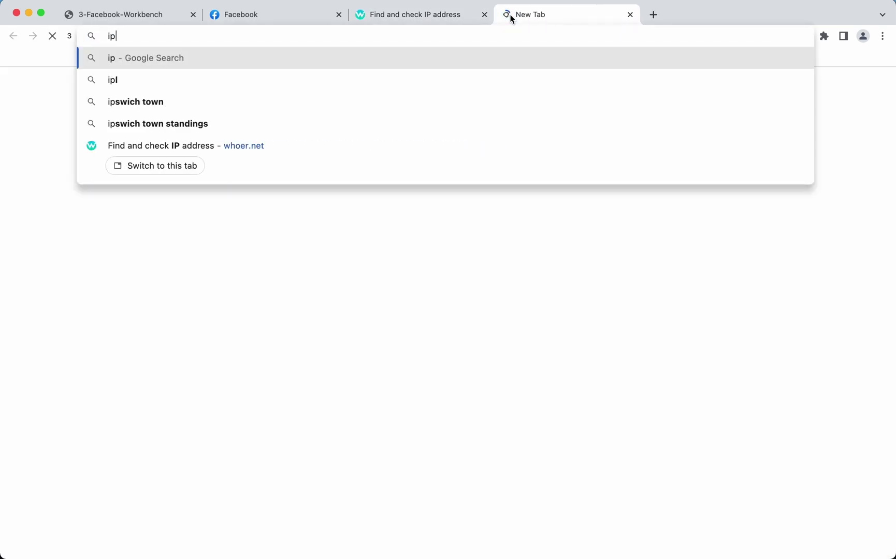
text(hey.com)
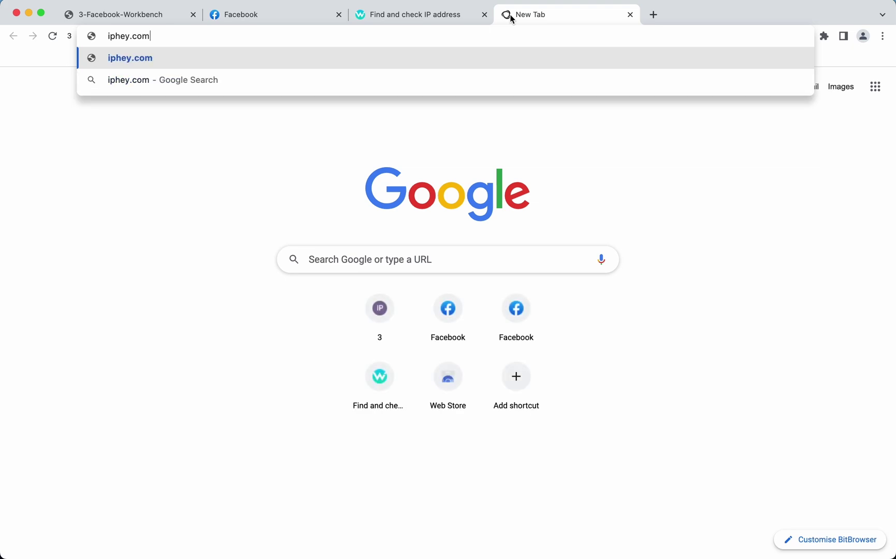
key(Return)
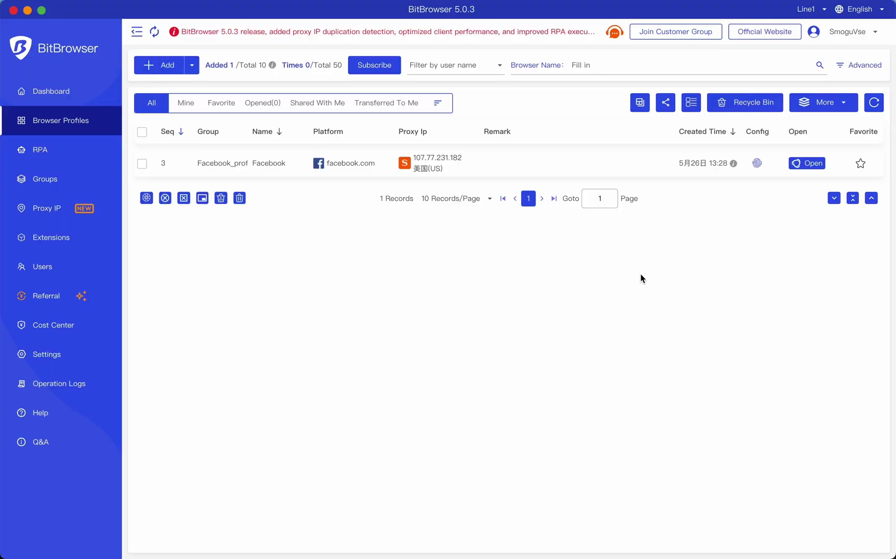
- Select the Facebook profile and browse its More batch actions and Export Cookies options
click(142, 163)
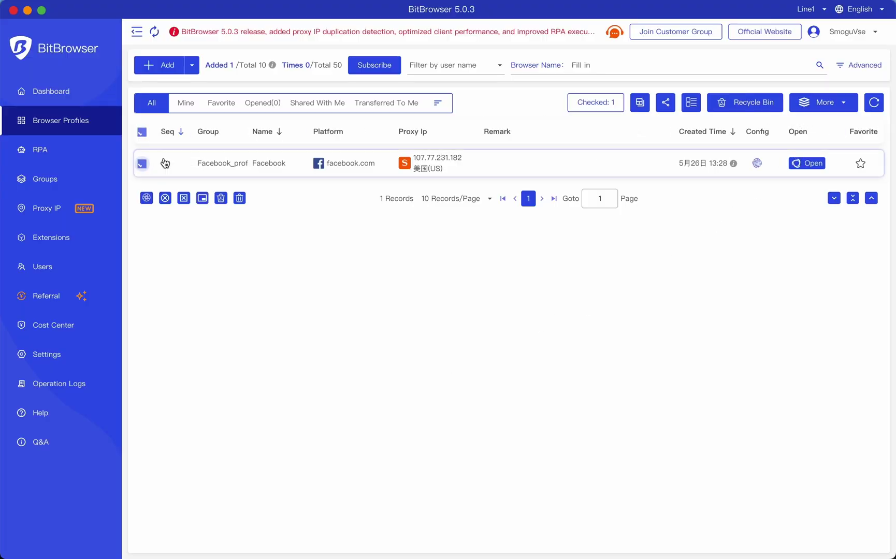
click(824, 109)
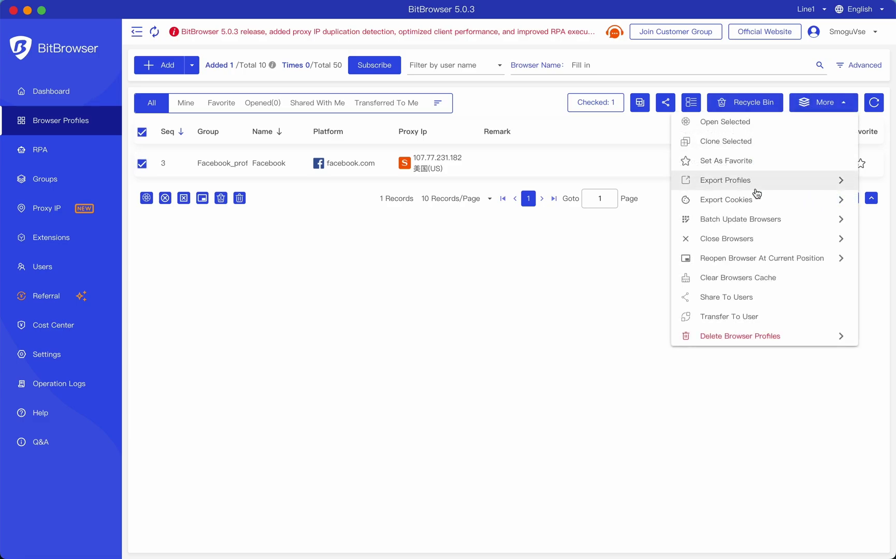
click(724, 207)
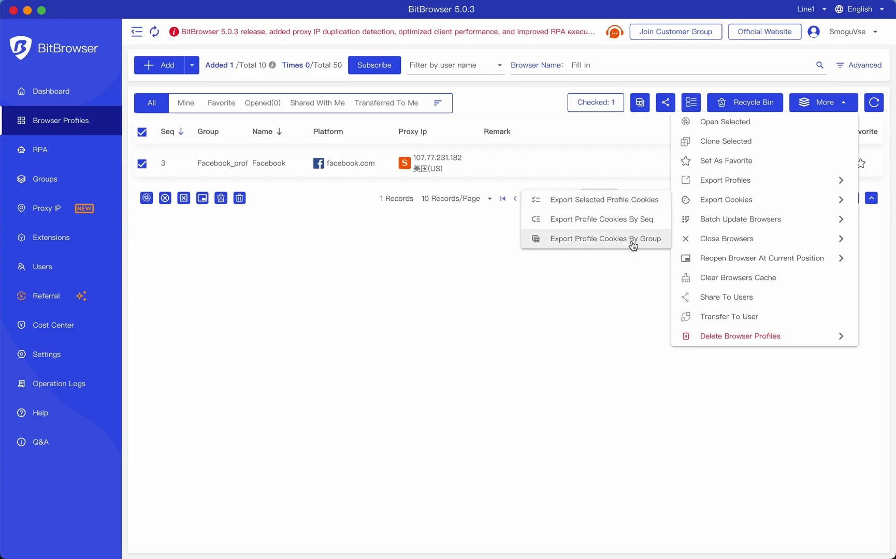
click(844, 106)
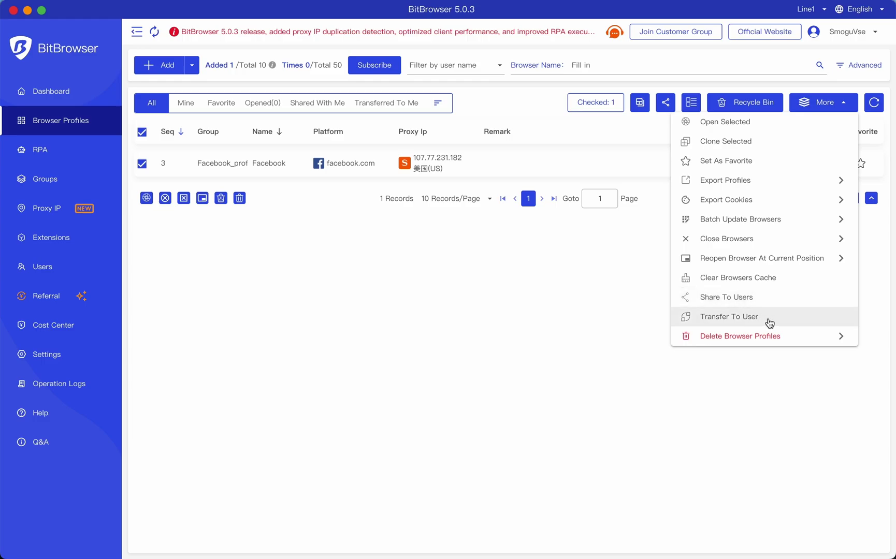
- Open a blank RPA New Task form, touching Workflow ID and Bind Profile without binding any
click(520, 298)
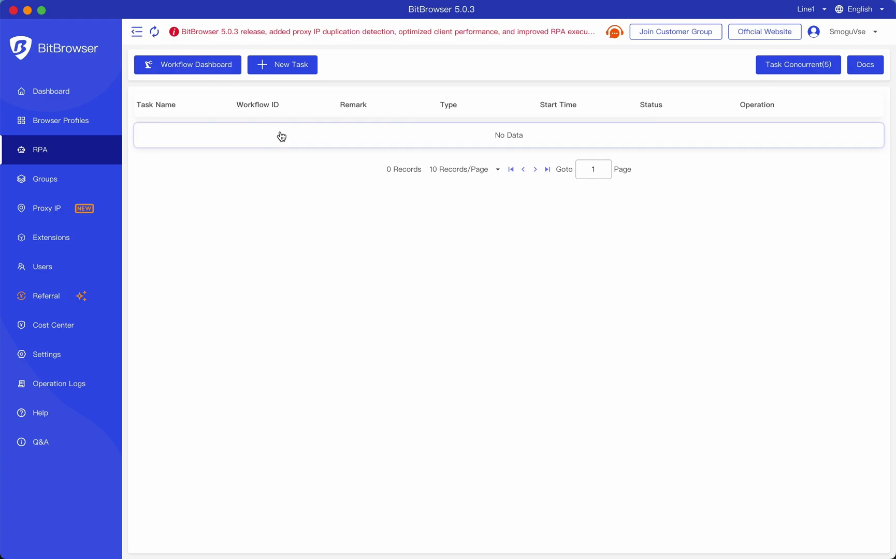
click(282, 64)
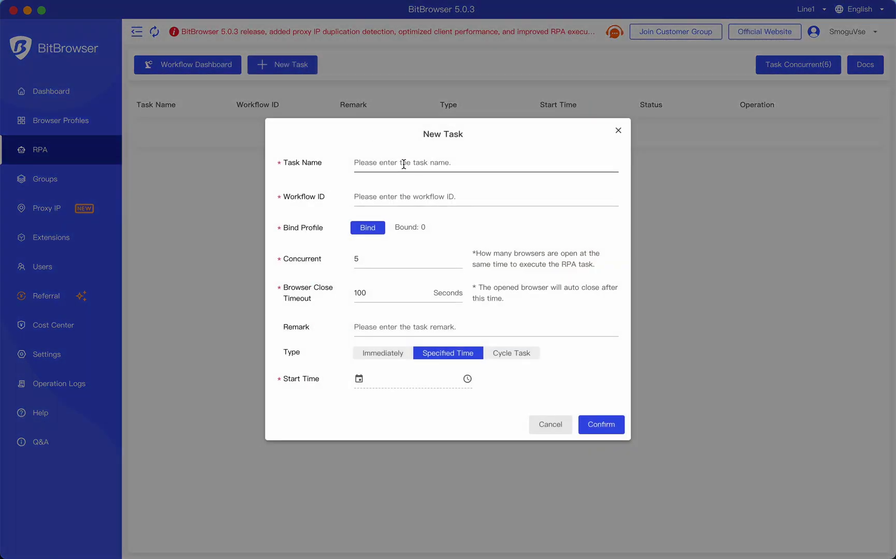
click(393, 198)
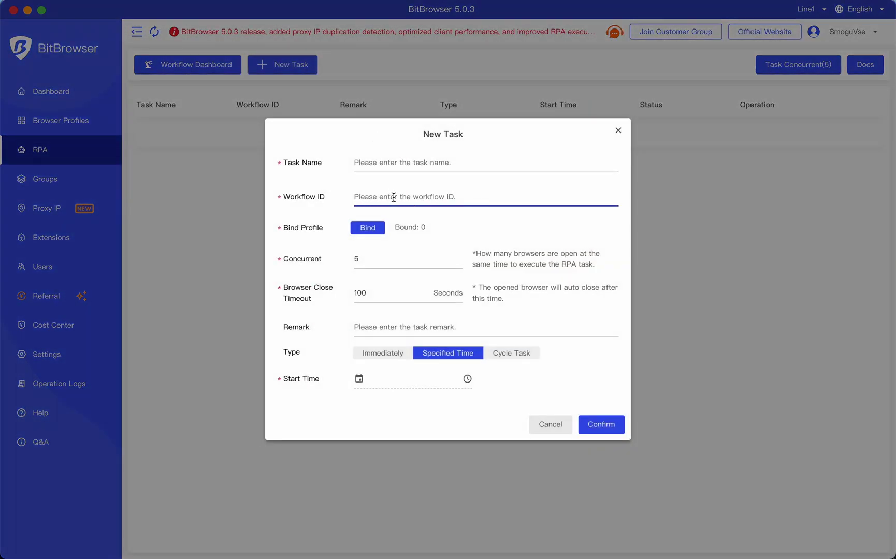
click(368, 228)
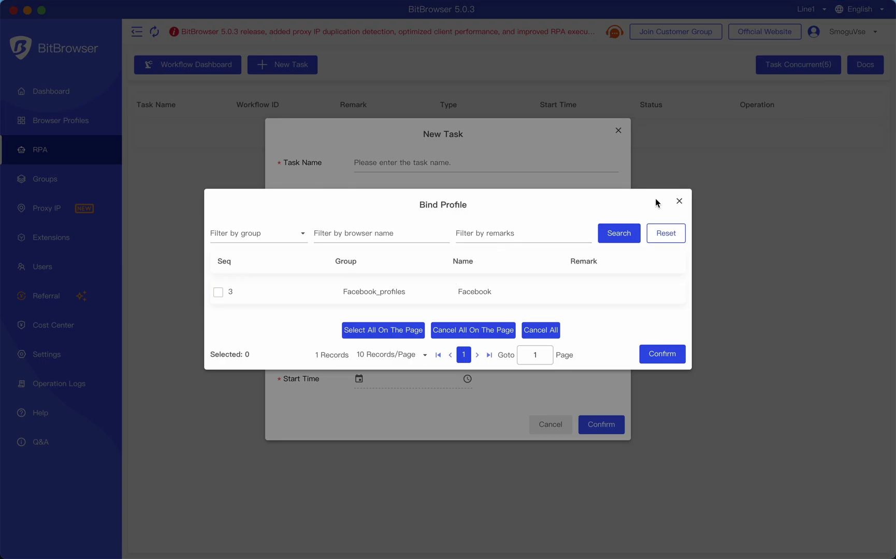
click(680, 204)
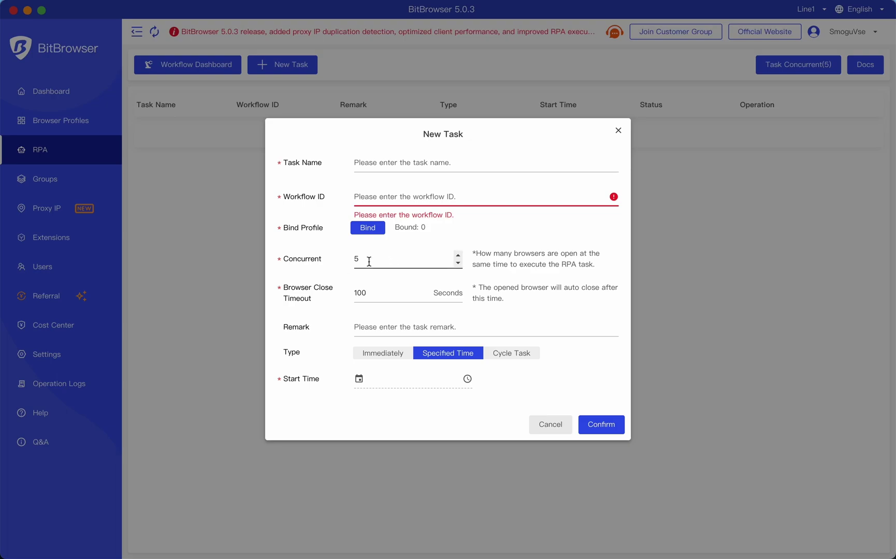
mouse_move(392, 292)
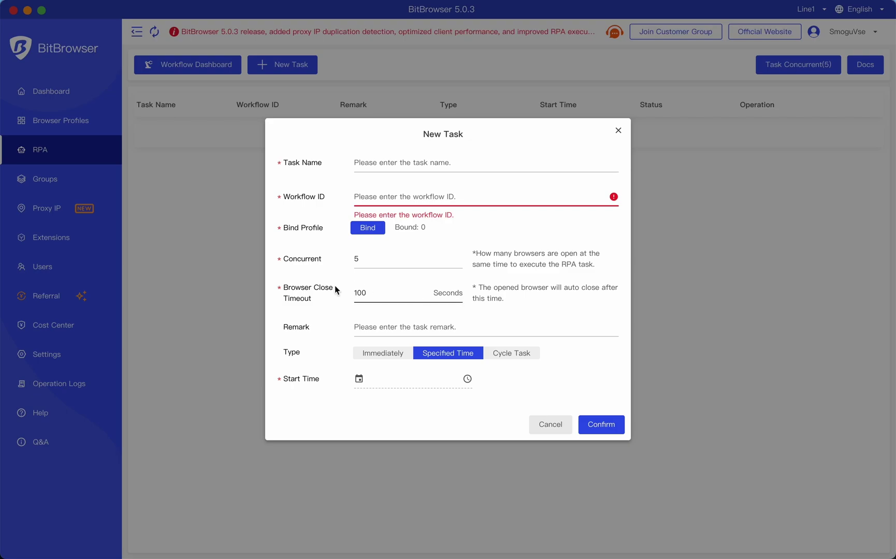
- Discard the RPA task, preview the Add Group form, then view the Proxy IP platforms page
click(618, 130)
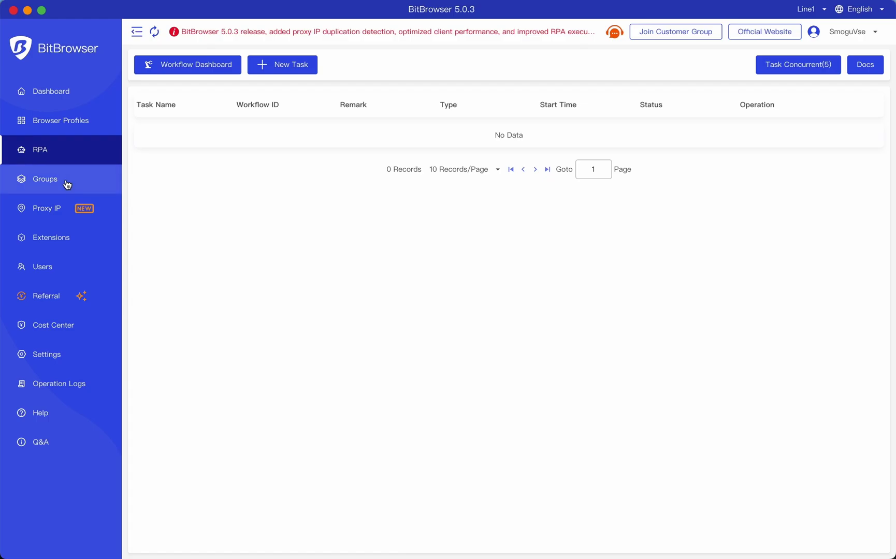
click(66, 183)
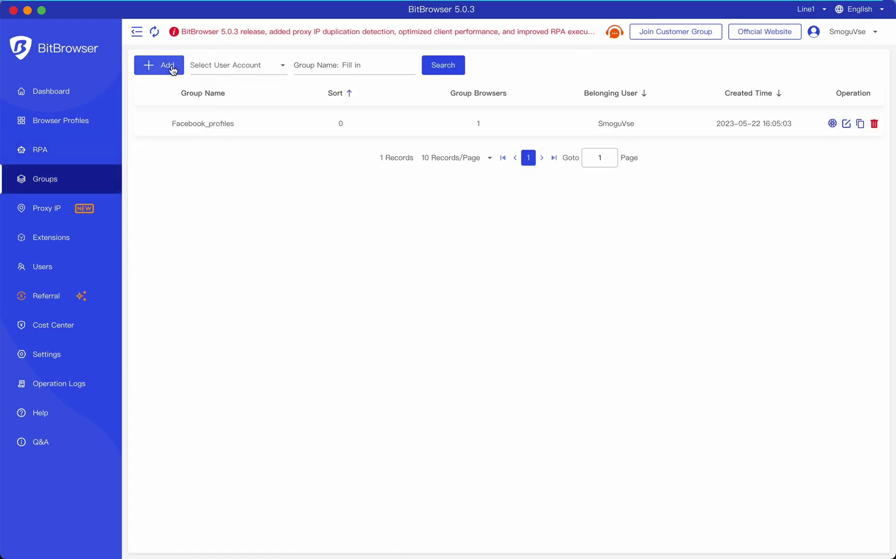
click(173, 68)
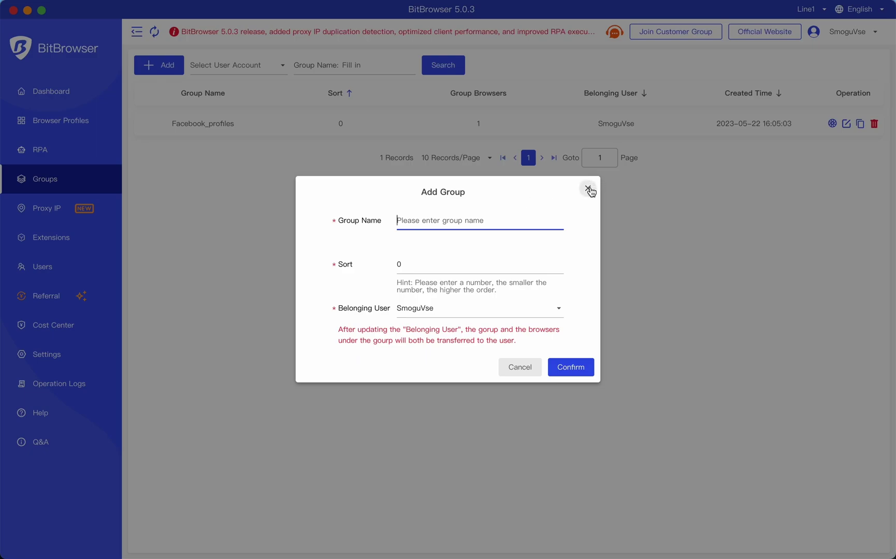
click(589, 190)
click(67, 209)
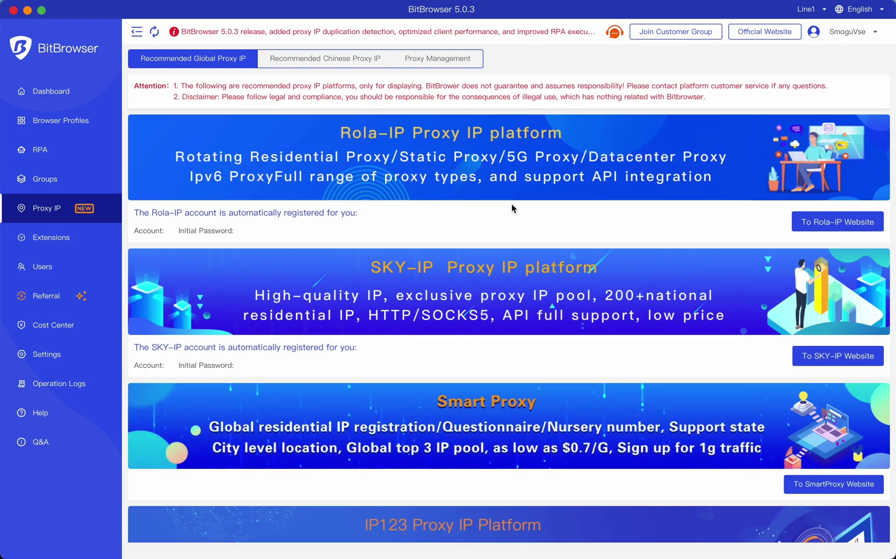
- Open Proxy Management to view the saved HTTP proxy x161.fxdx.in:14970, detected in the US
scroll(516, 303, down, 5)
scroll(516, 311, up, 5)
click(449, 60)
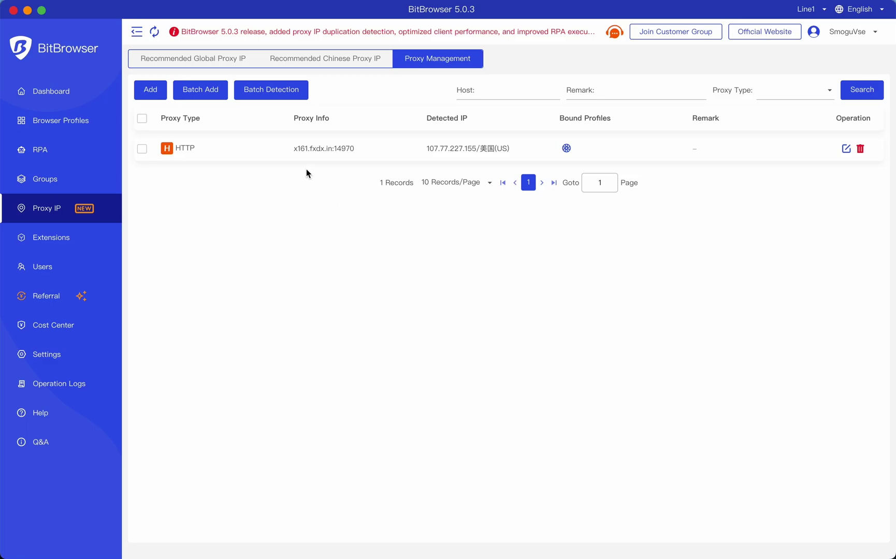
- Preview the single-proxy and Batch Add forms, then close both without adding proxies
click(152, 90)
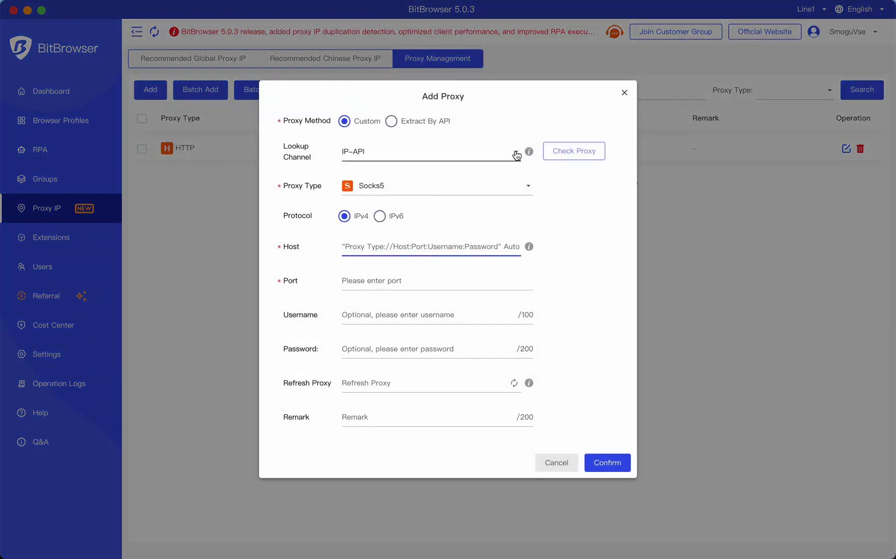
click(624, 95)
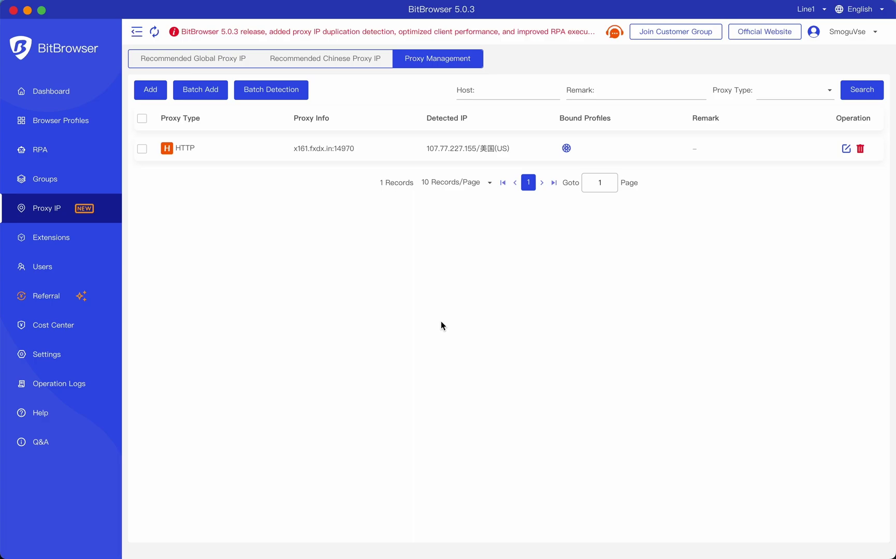
click(206, 94)
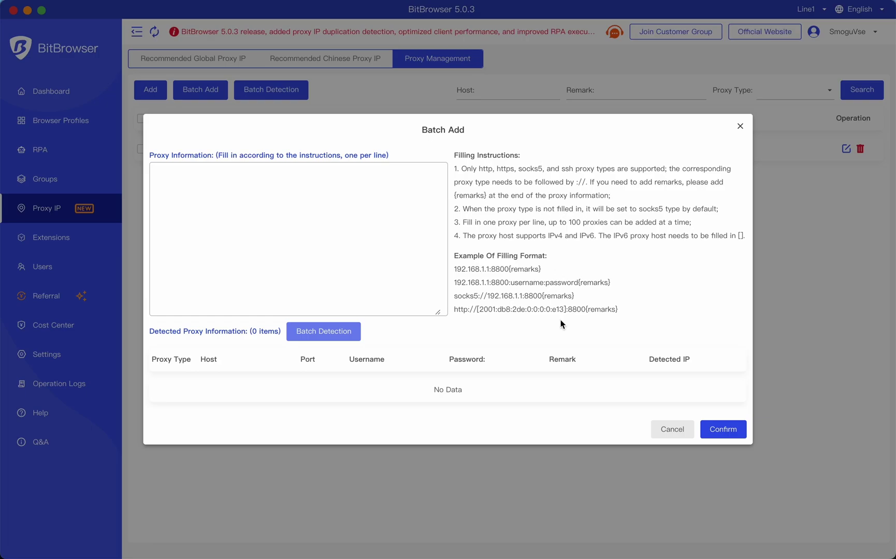
click(740, 126)
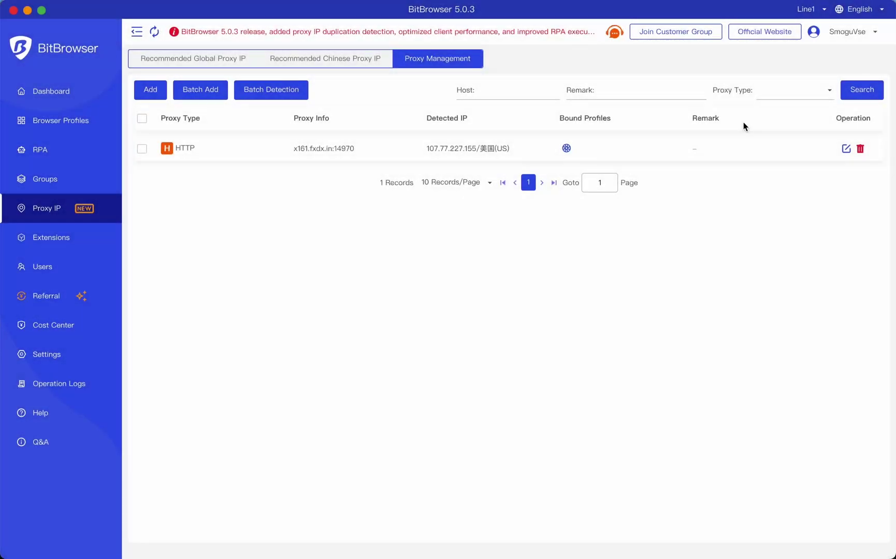
click(83, 123)
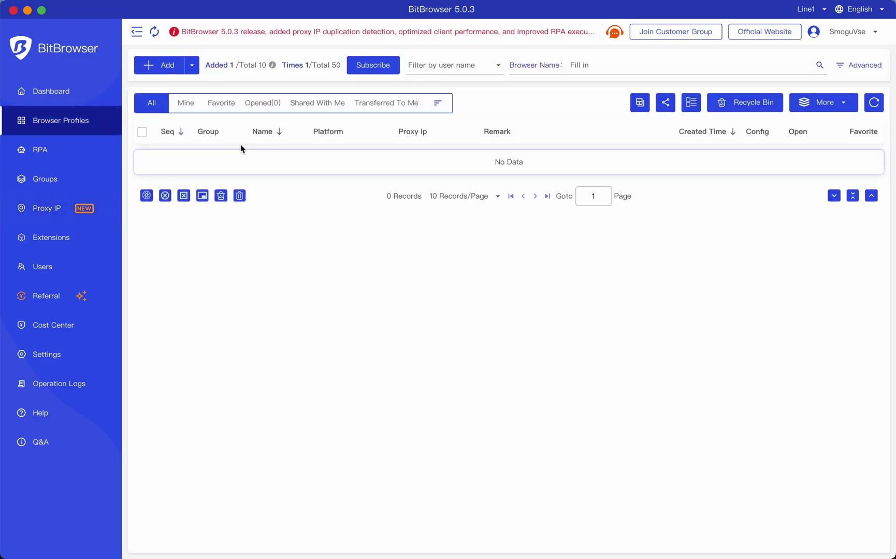
click(164, 66)
scroll(688, 358, down, 5)
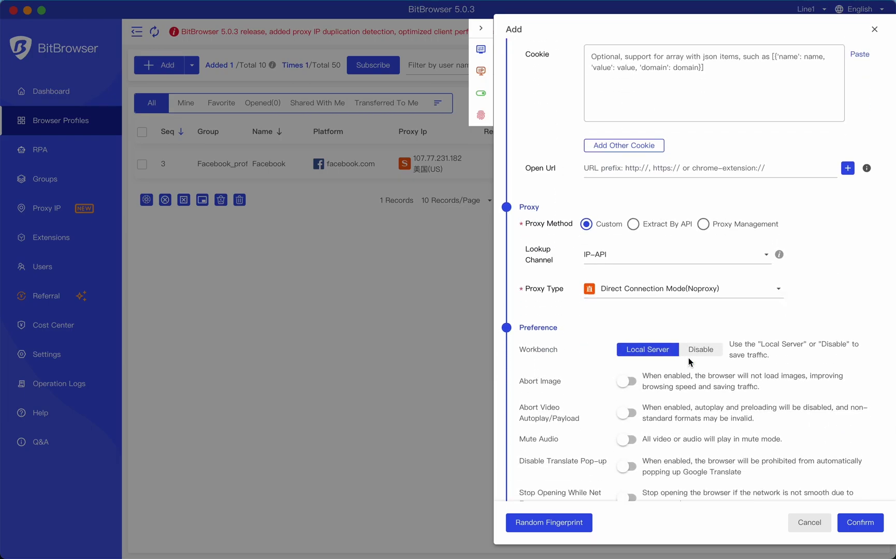
scroll(688, 358, down, 1)
click(703, 211)
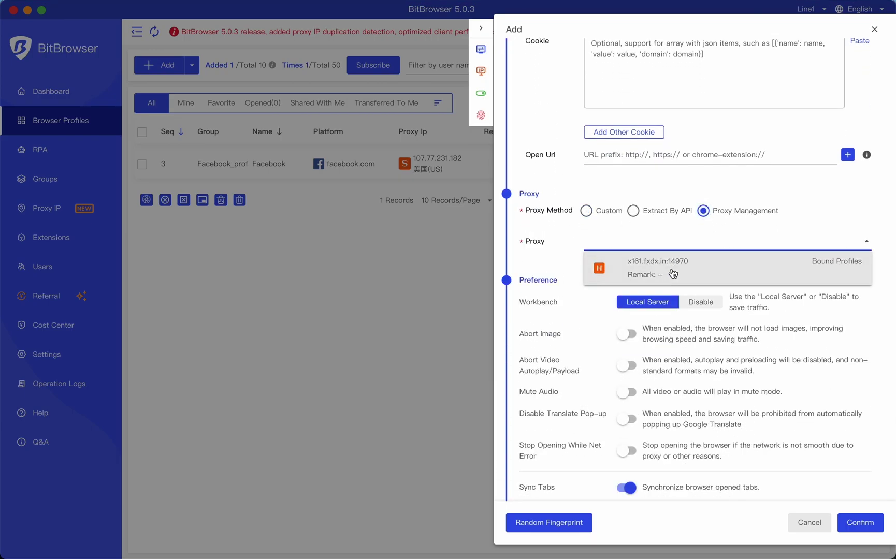
click(673, 273)
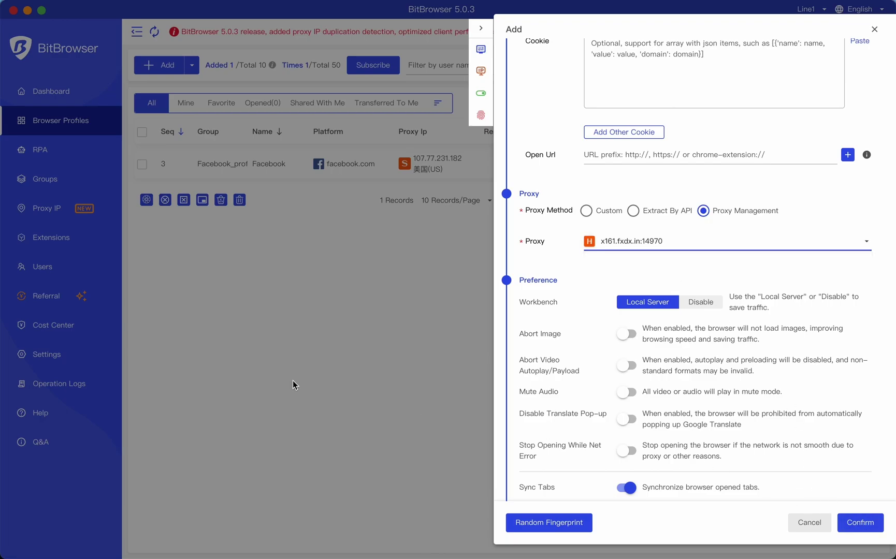
click(46, 209)
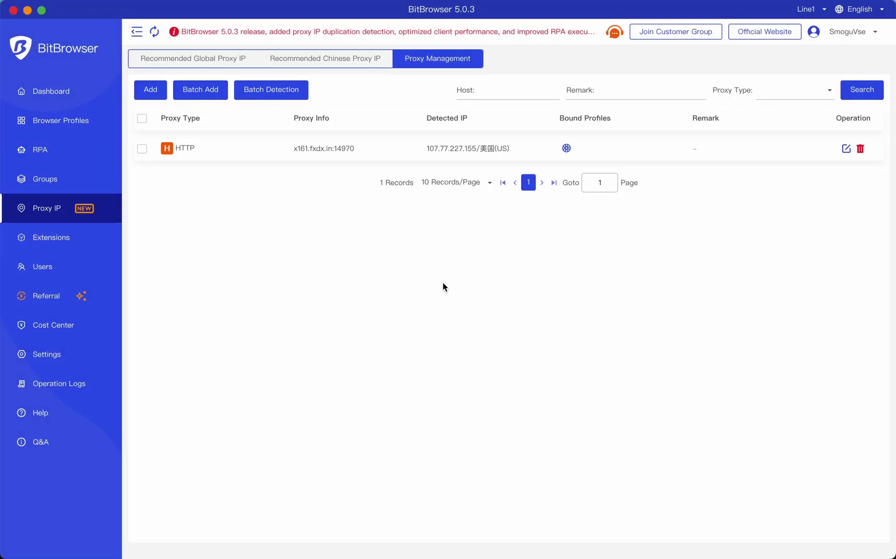
- Browse the Extension Center's popular, tool, translation and marketing extensions, with only Google Translate on
click(51, 237)
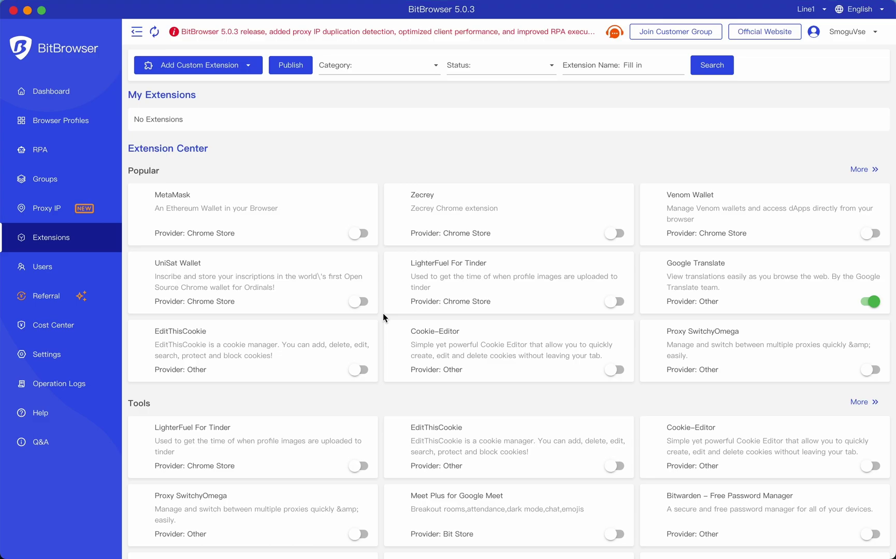
scroll(370, 402, down, 2)
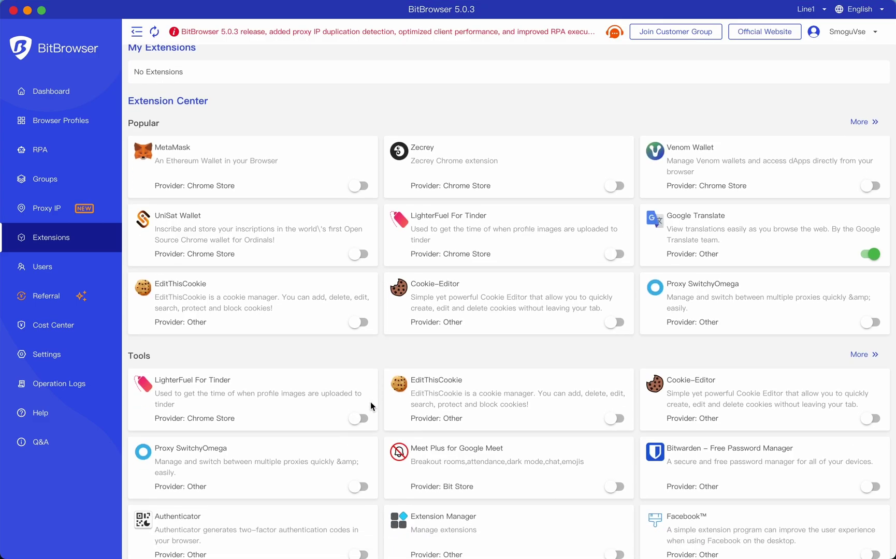
scroll(371, 402, down, 3)
scroll(370, 402, down, 4)
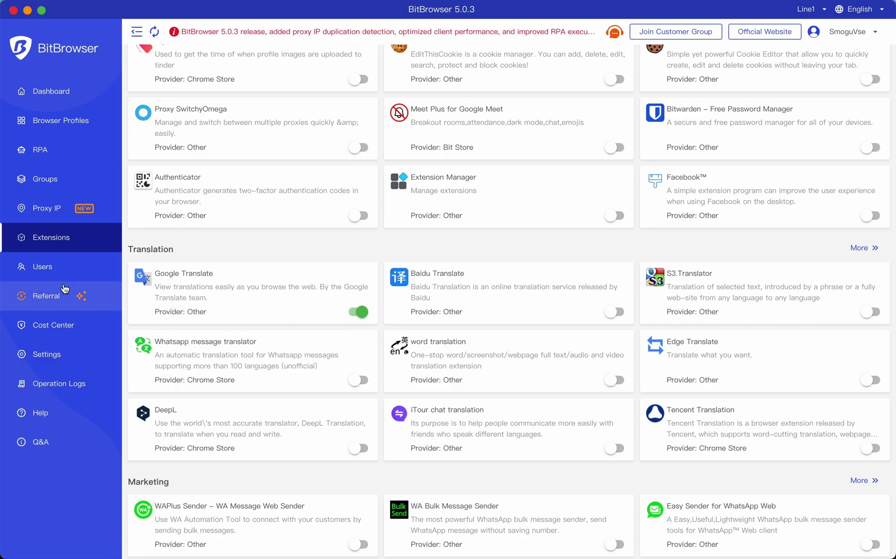
- Start a new team role under Users and name it Farmer
click(58, 268)
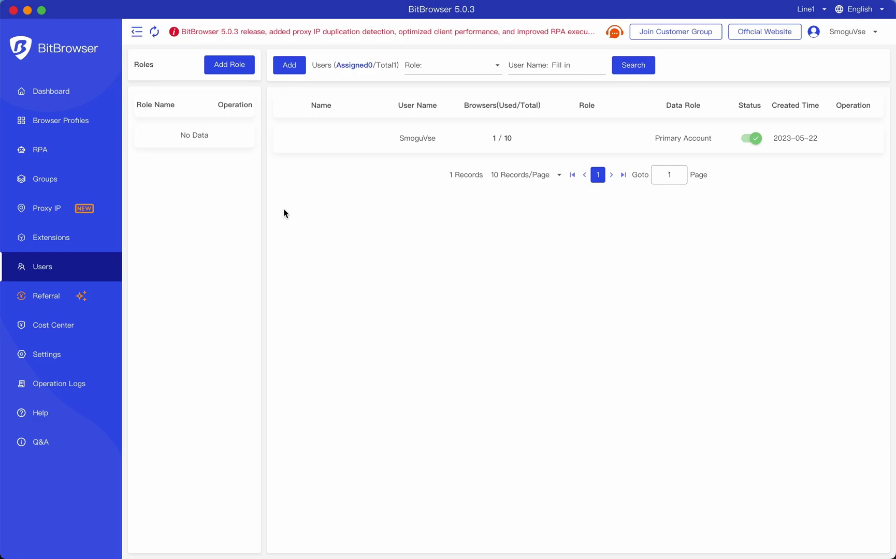
click(236, 65)
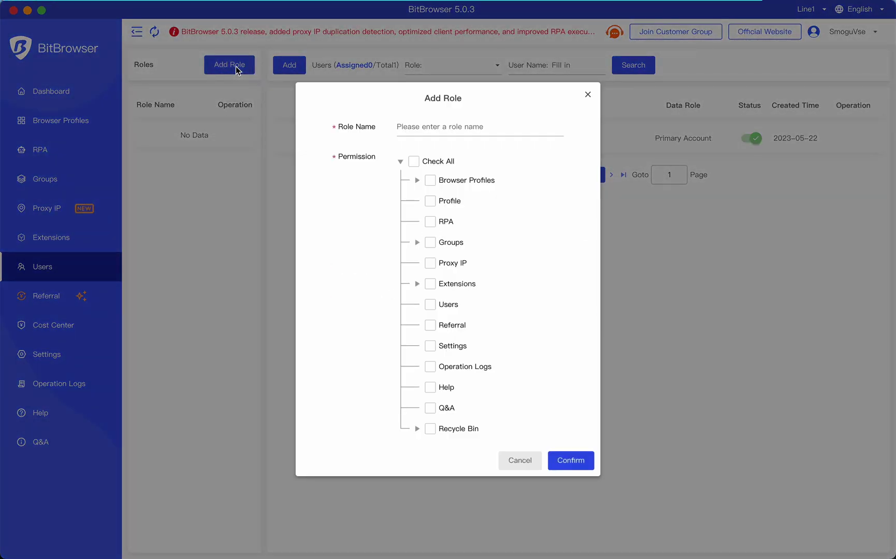
click(440, 127)
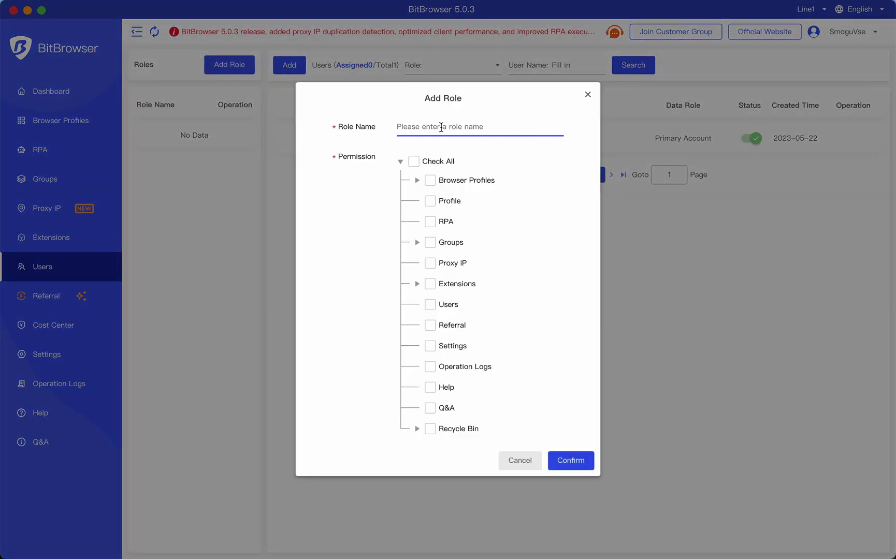
text(Farmer)
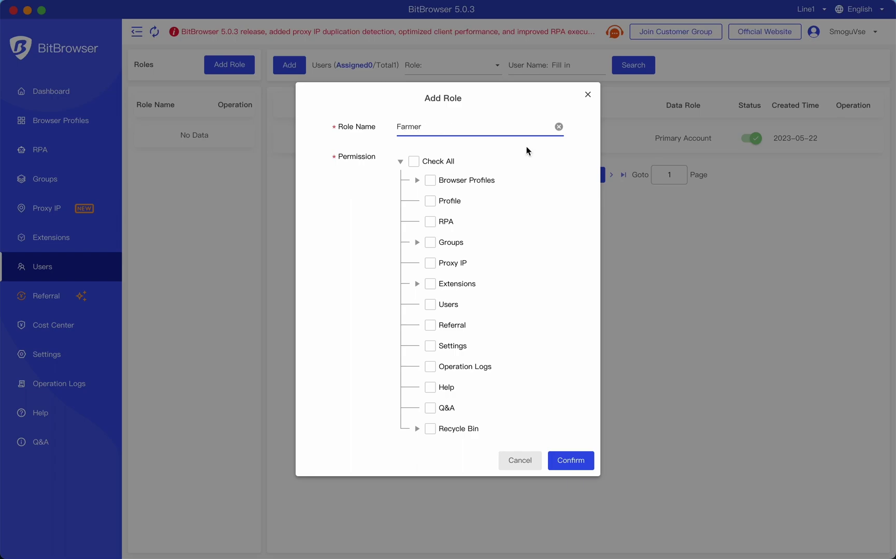
- Grant Farmer the Browser Profiles permissions except delete and recycle, plus Proxy IP, Help and Q&A, and save
click(432, 184)
click(417, 180)
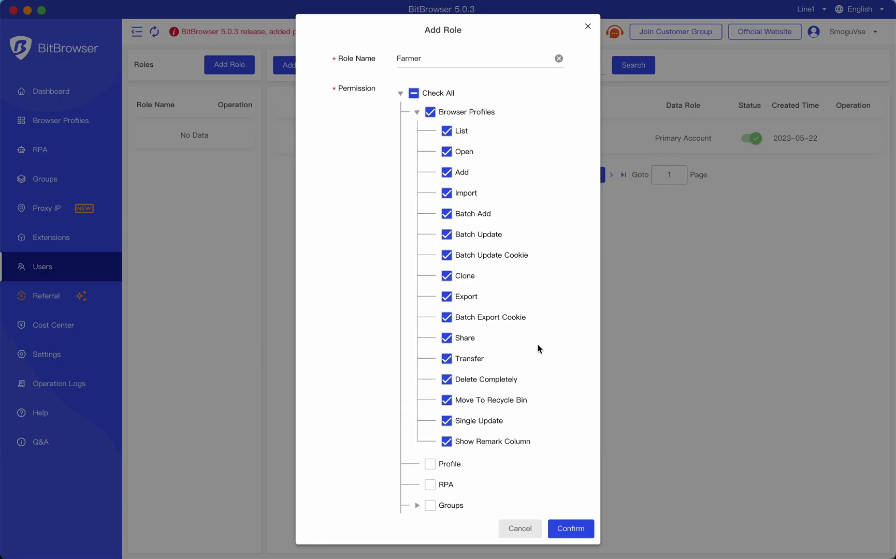
click(446, 380)
click(446, 401)
scroll(542, 419, down, 5)
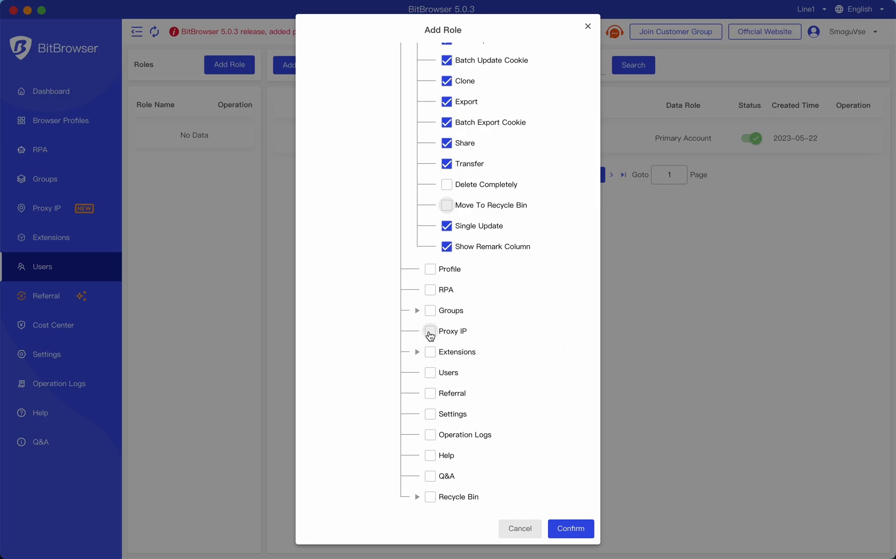
click(430, 332)
click(430, 456)
click(432, 477)
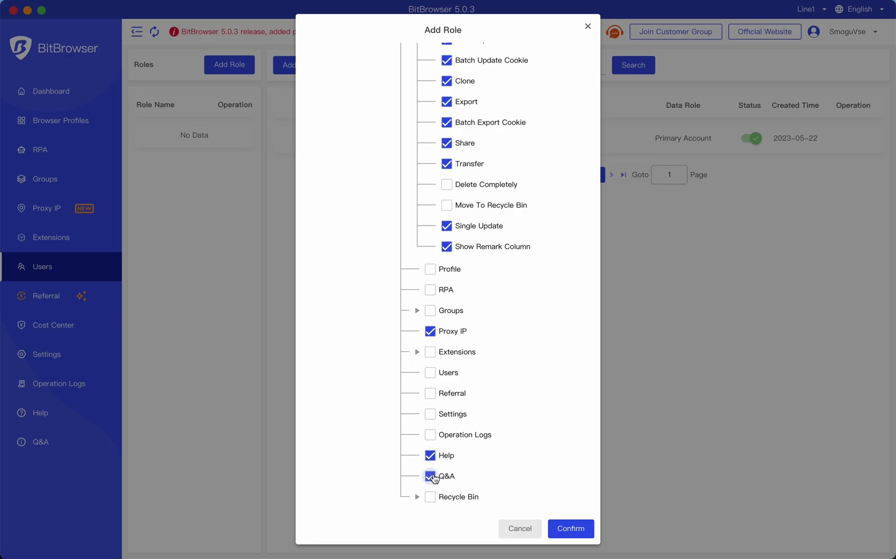
click(570, 533)
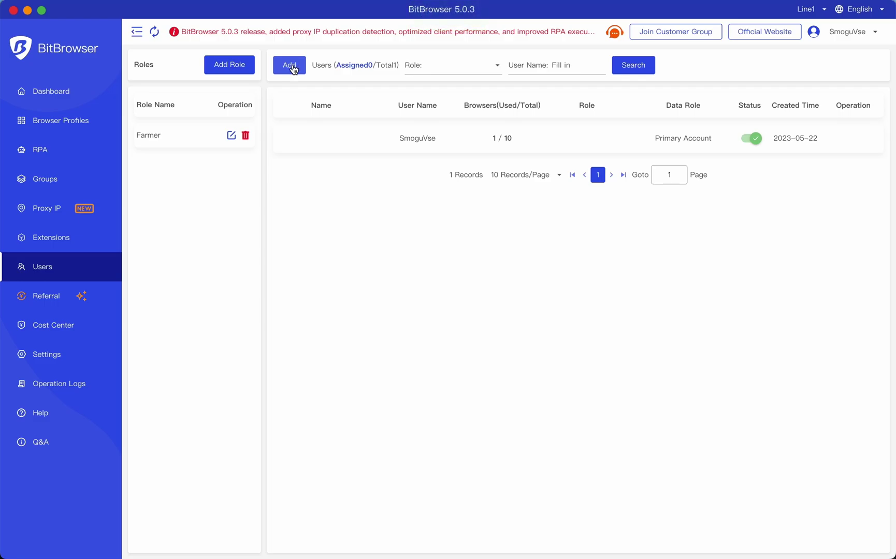
click(293, 69)
click(432, 108)
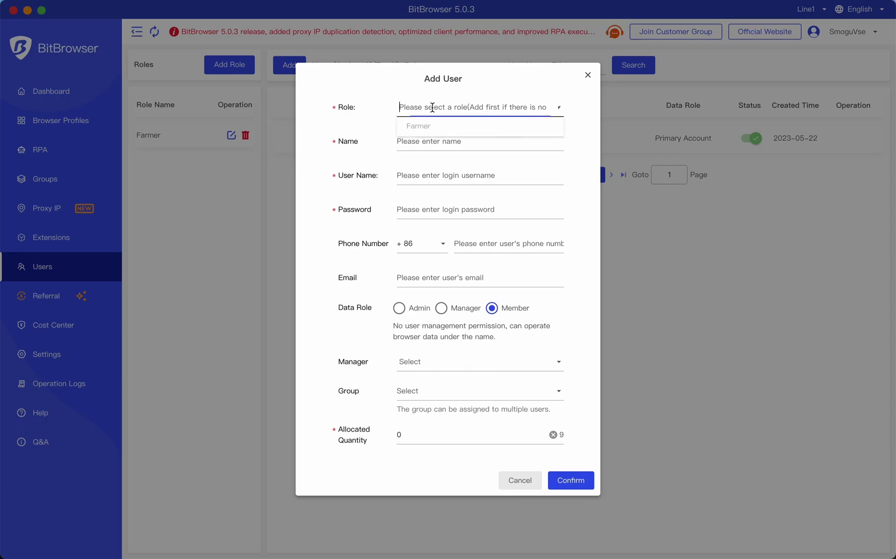
click(432, 127)
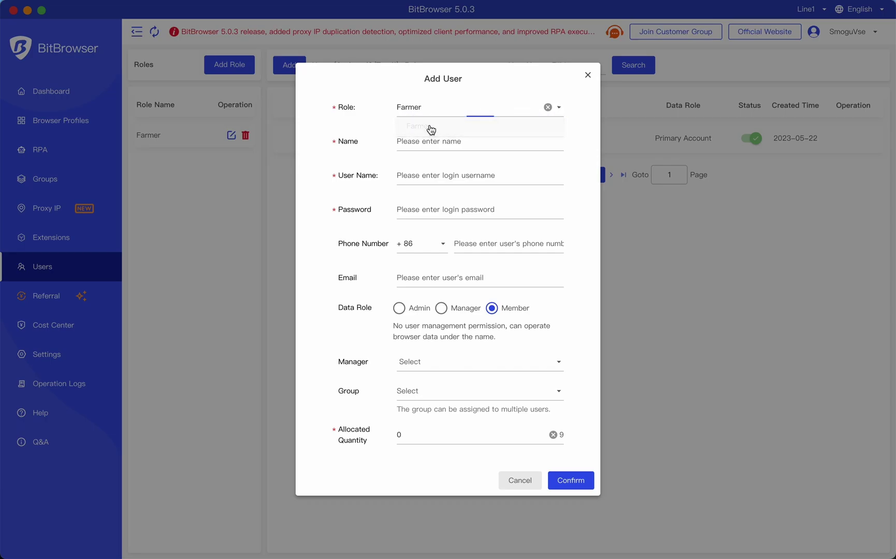
click(438, 211)
click(441, 308)
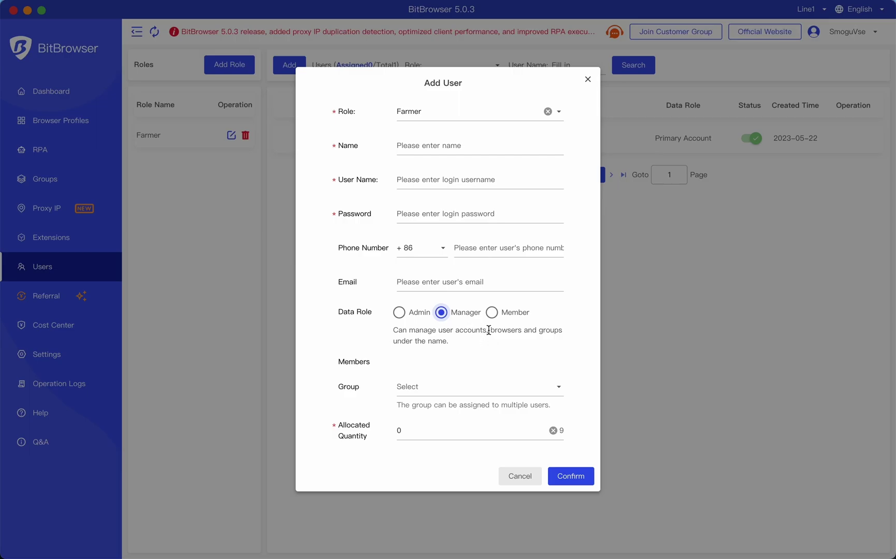
drag(488, 329, 521, 329)
click(400, 313)
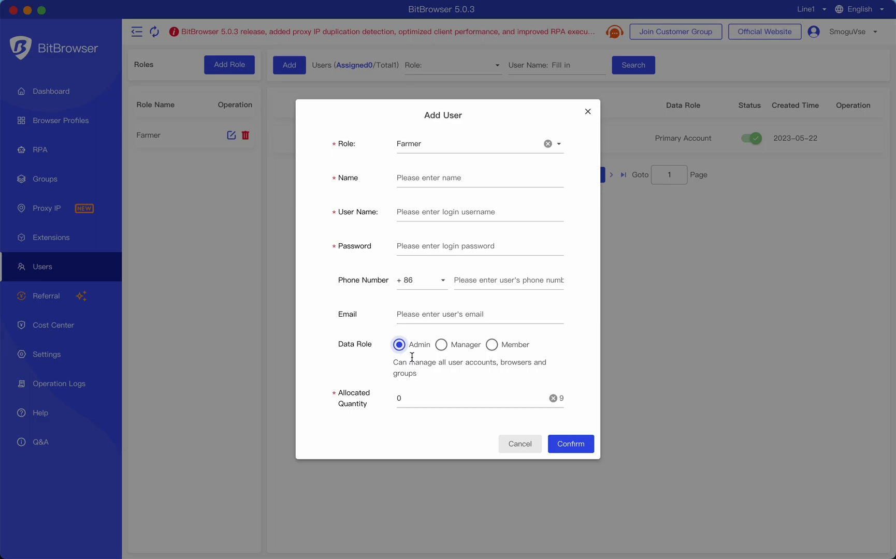
click(587, 112)
click(79, 303)
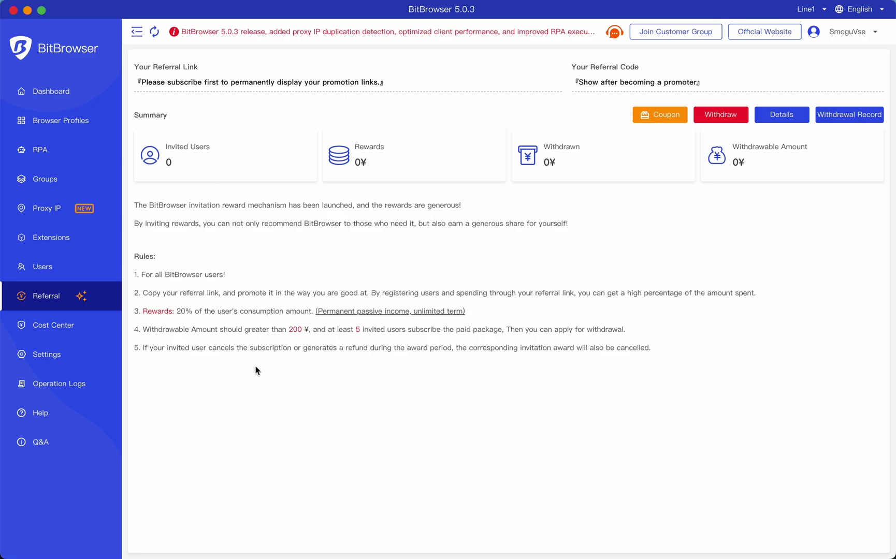
- Open the Cost Center to check balance and billing
click(73, 336)
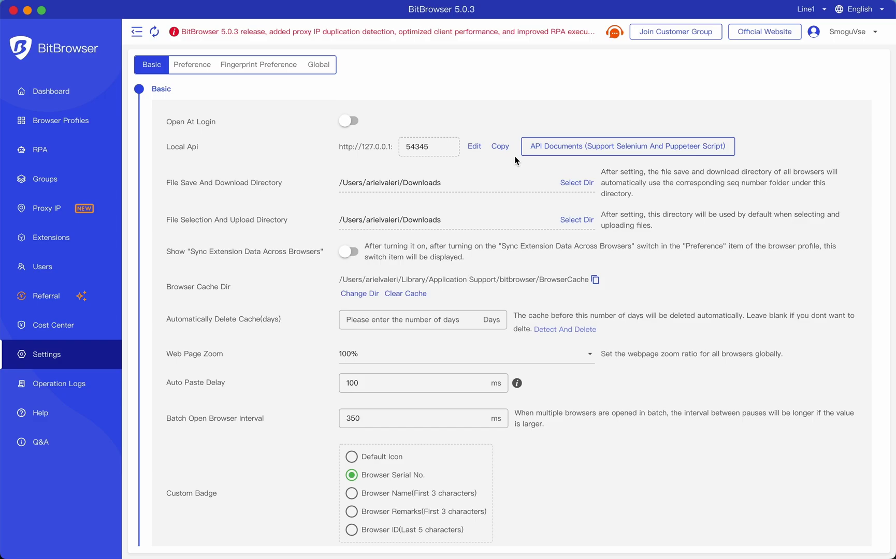
- Open Operation Logs to review the 27 recorded role, group and profile changes
click(45, 392)
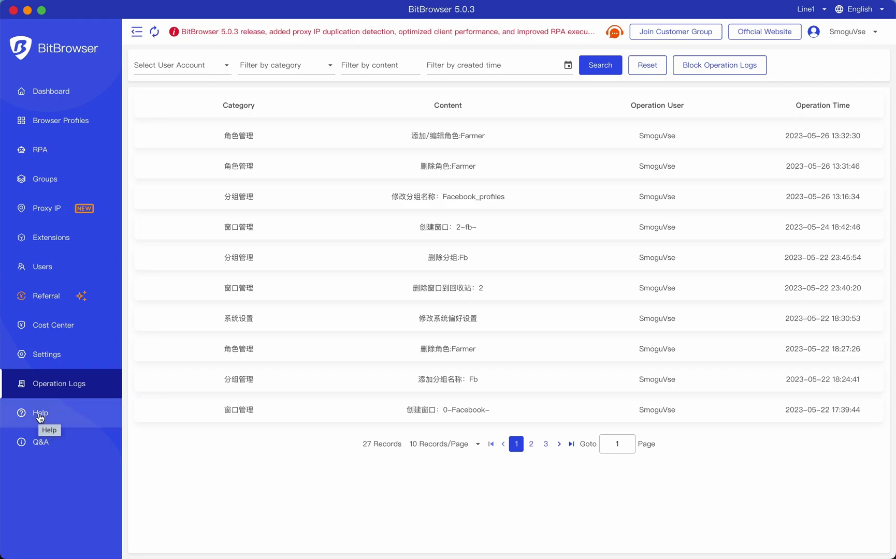
- Open the Q&A help documentation and launch the bitbrowser.net website from it
click(61, 452)
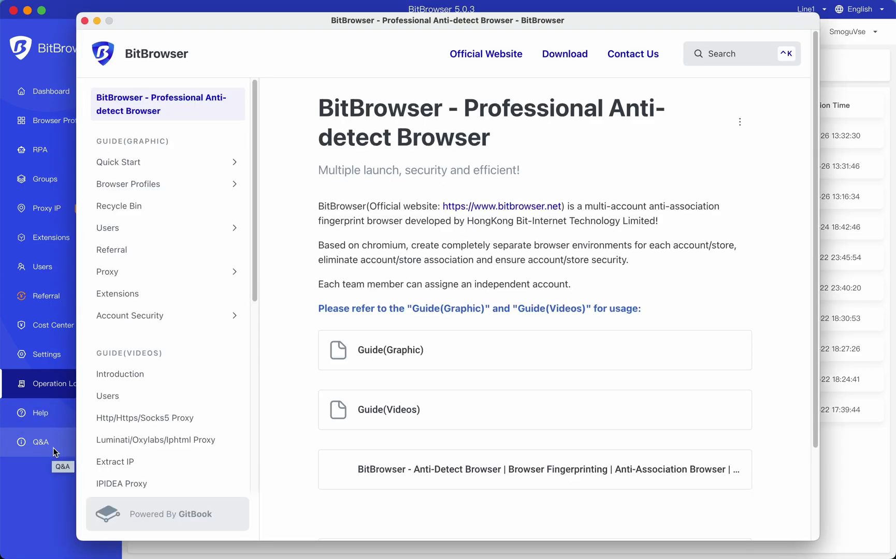
click(354, 462)
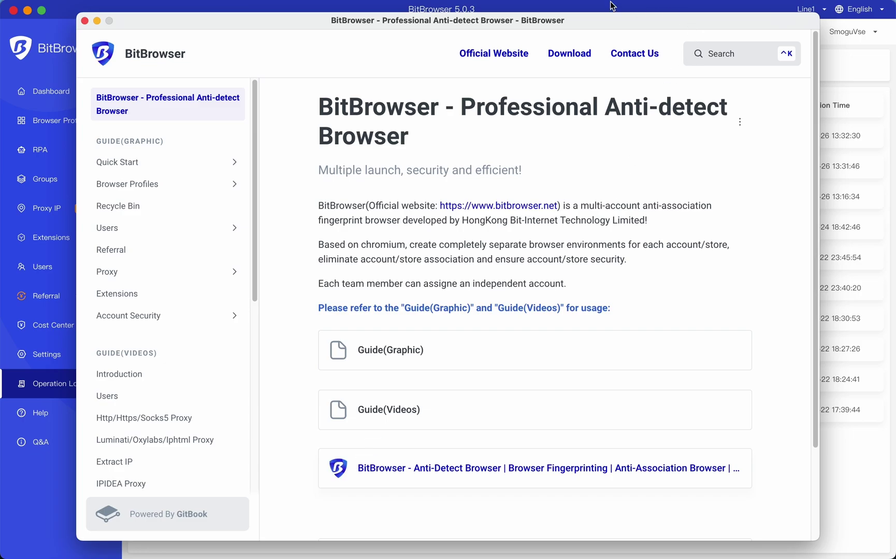